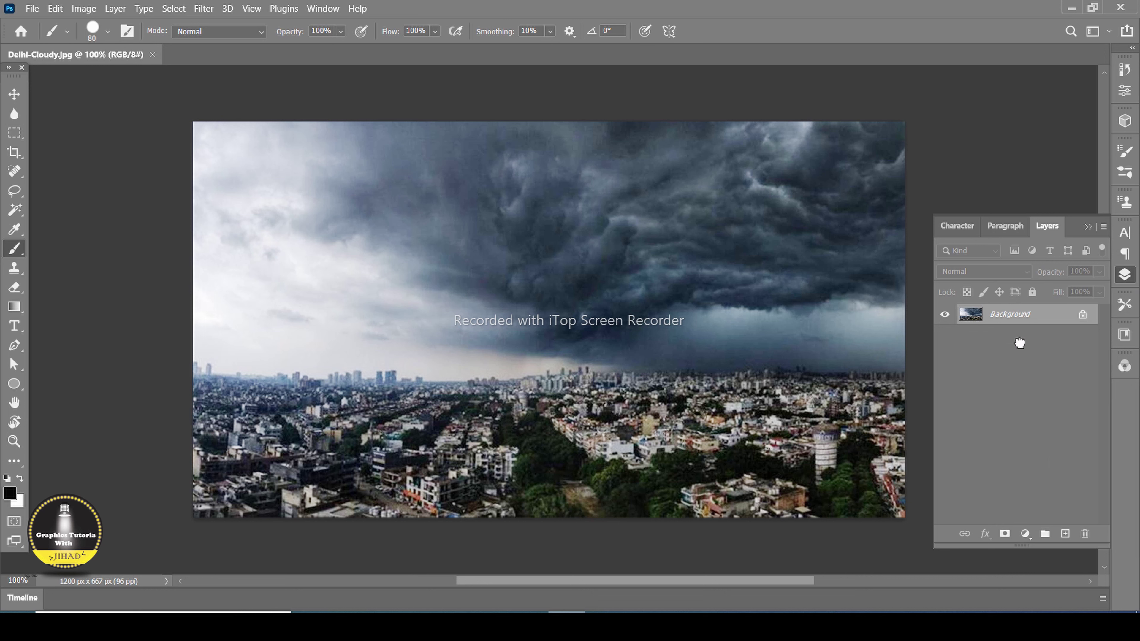
Step: Duplicate the Background layer with the original hidden, and fit the image on screen
{"action": "left_click_drag", "start_coordinate": [1045, 407], "coordinate": [1065, 533]}
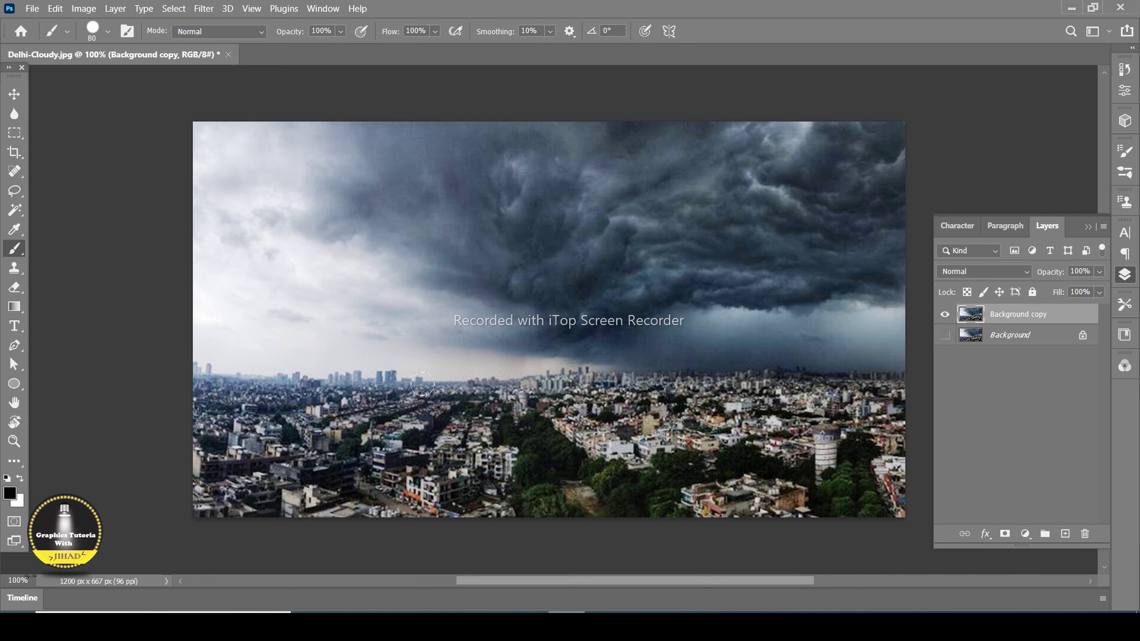
{"action": "left_click", "coordinate": [14, 440]}
{"action": "right_click", "coordinate": [399, 343]}
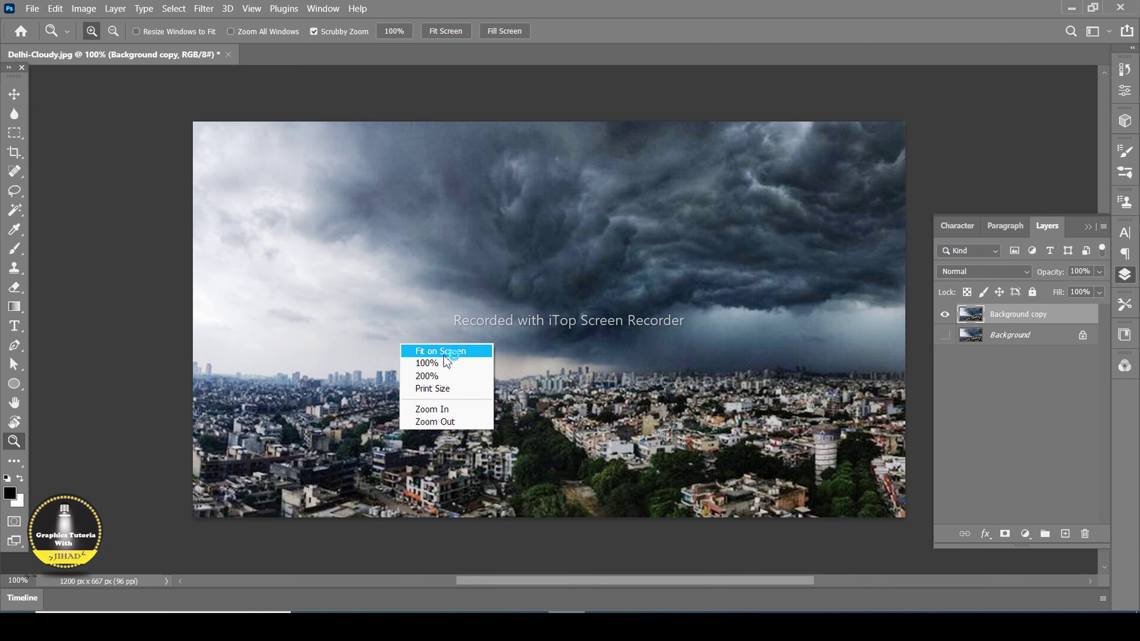
{"action": "left_click", "coordinate": [494, 351]}
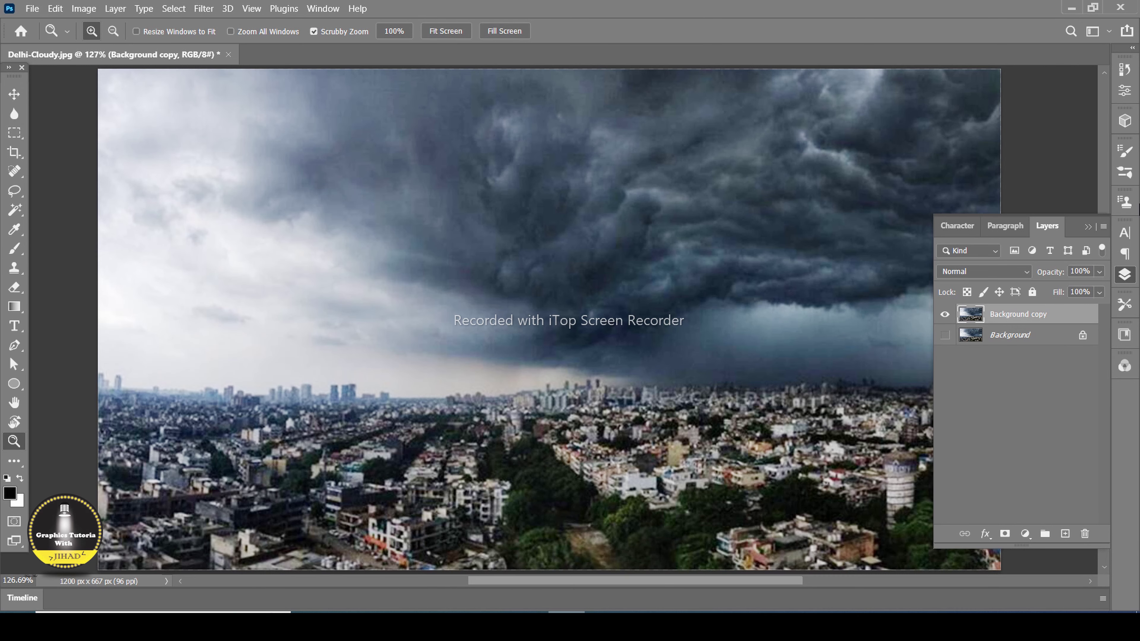
{"action": "left_click", "coordinate": [1088, 227]}
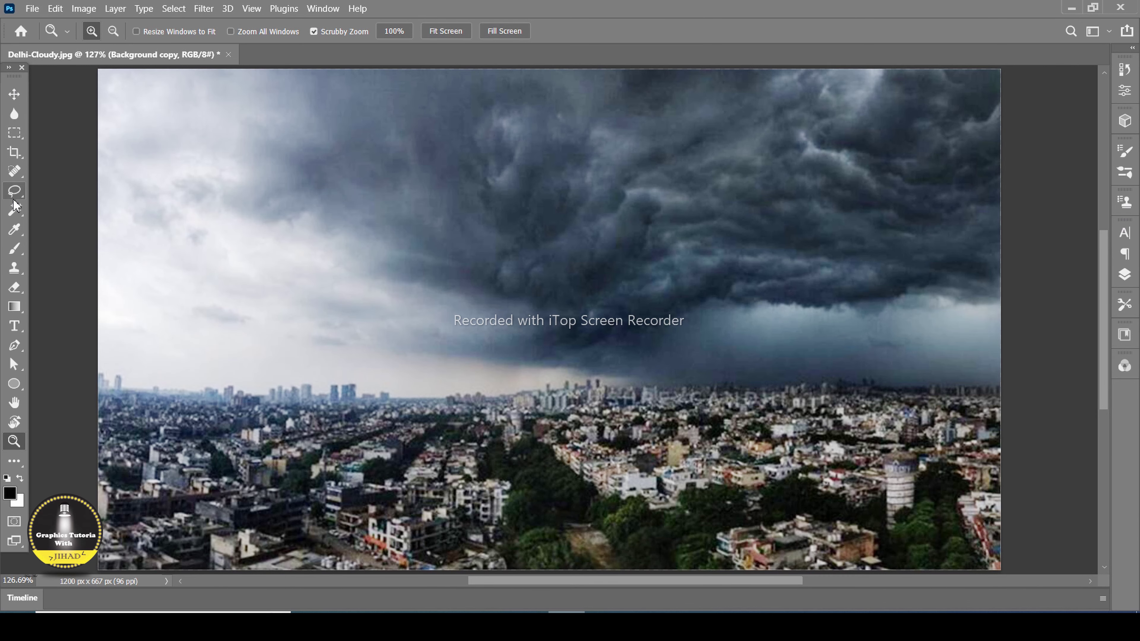
Step: Lasso a long diagonal area of the dark clouds from the image's upper edge down to the horizon and fill it with white at 100% opacity
{"action": "left_click", "coordinate": [14, 191]}
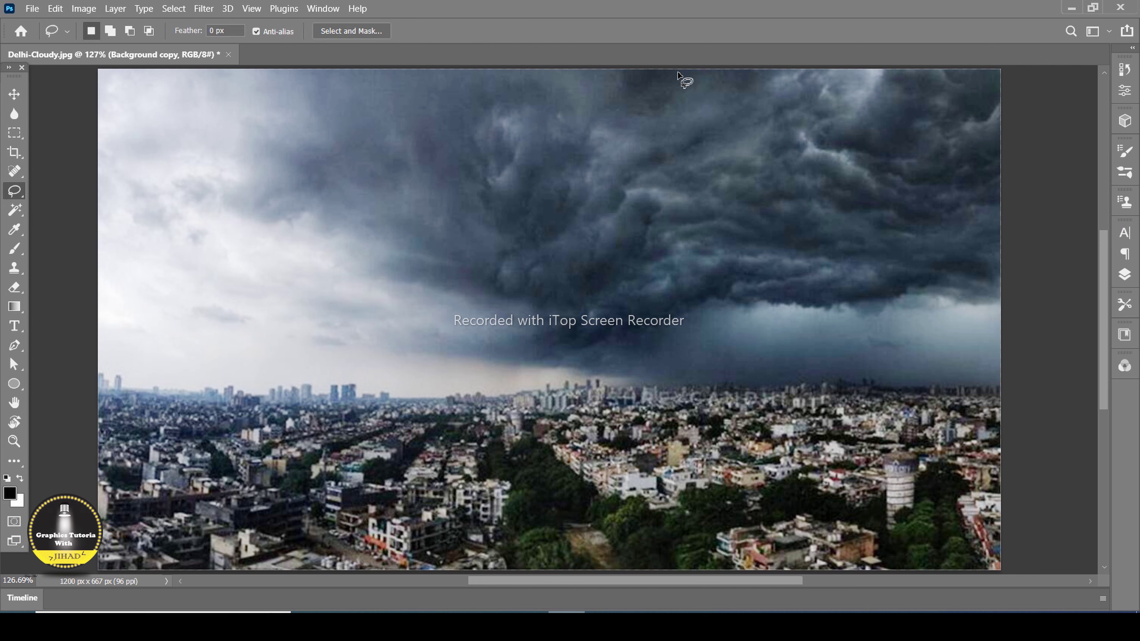
{"action": "mouse_move", "coordinate": [684, 72]}
{"action": "left_mouse_down"}
{"action": "mouse_move", "coordinate": [528, 297]}
{"action": "mouse_move", "coordinate": [528, 344]}
{"action": "mouse_move", "coordinate": [561, 372]}
{"action": "mouse_move", "coordinate": [656, 370]}
{"action": "mouse_move", "coordinate": [743, 325]}
{"action": "mouse_move", "coordinate": [835, 239]}
{"action": "mouse_move", "coordinate": [886, 154]}
{"action": "mouse_move", "coordinate": [901, 61]}
{"action": "mouse_move", "coordinate": [681, 12]}
{"action": "left_mouse_up"}
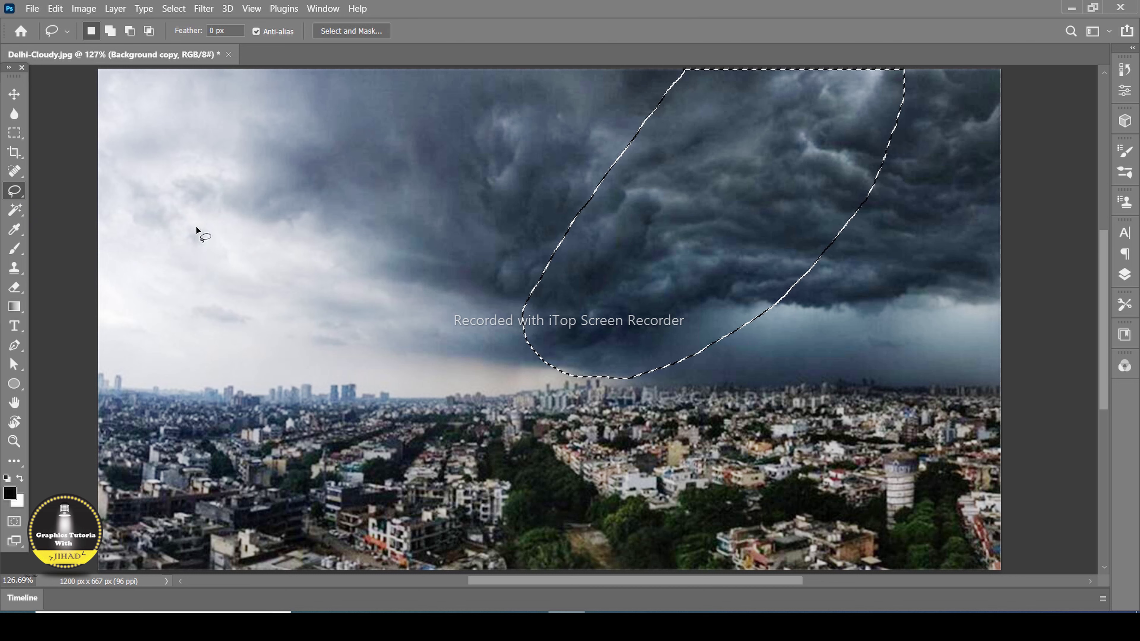
{"action": "left_click", "coordinate": [52, 11]}
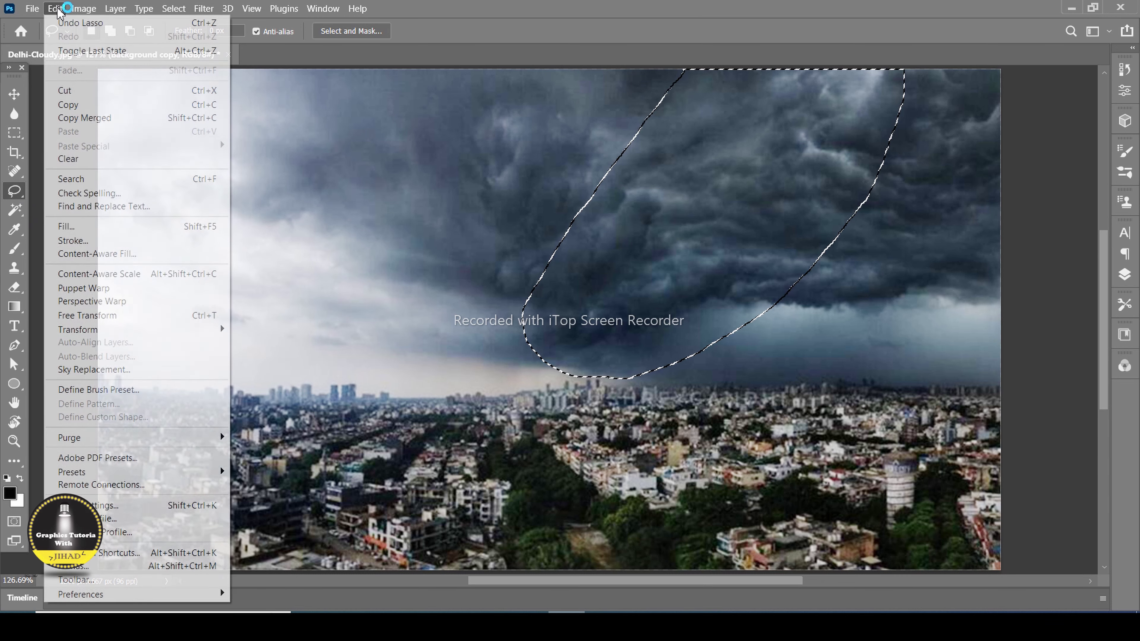
{"action": "left_click", "coordinate": [67, 226]}
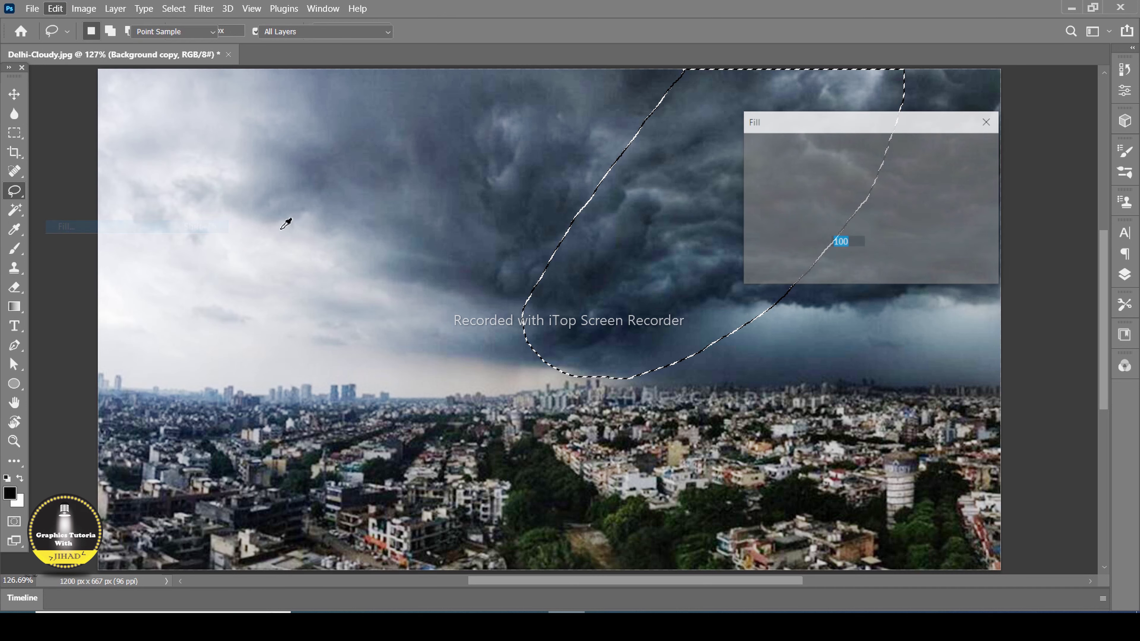
{"action": "left_click", "coordinate": [929, 146]}
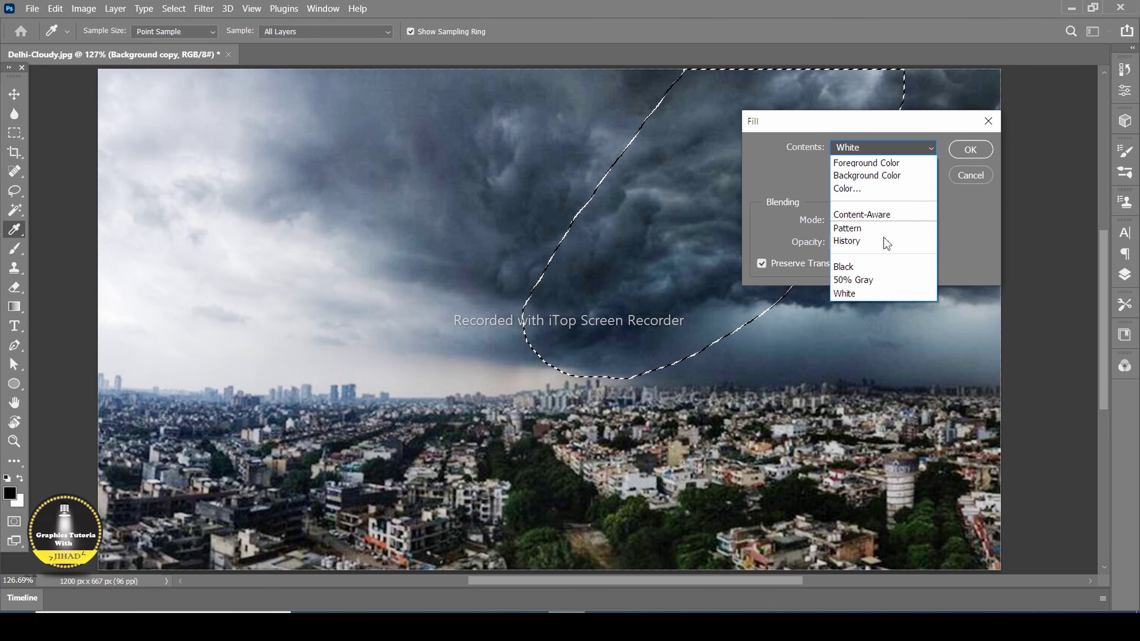
{"action": "left_click", "coordinate": [853, 293]}
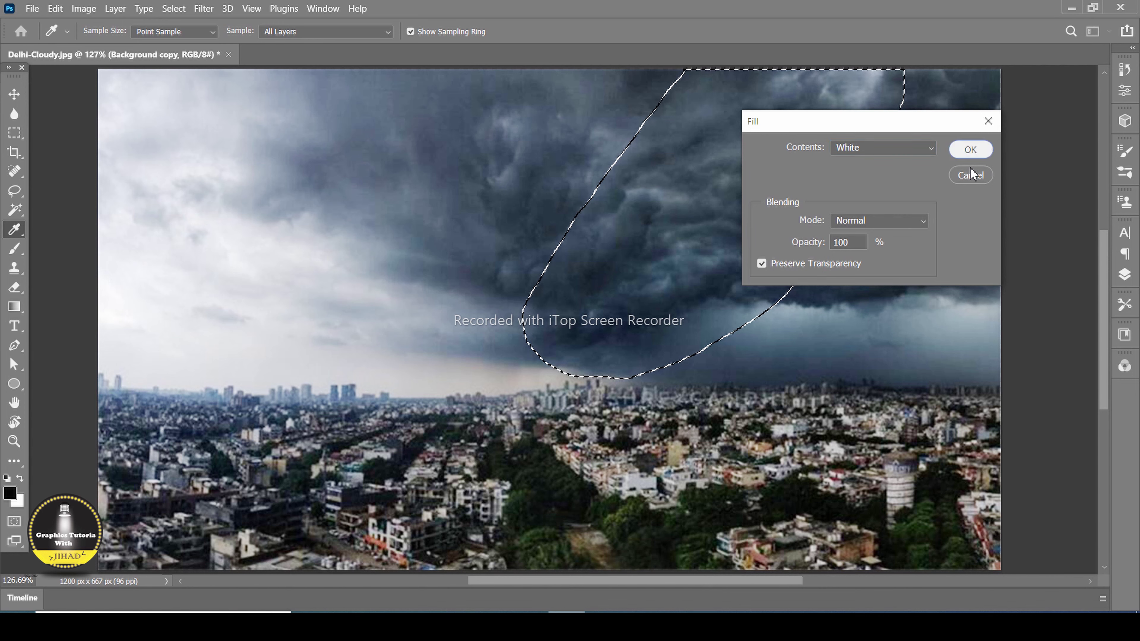
{"action": "left_click", "coordinate": [971, 149]}
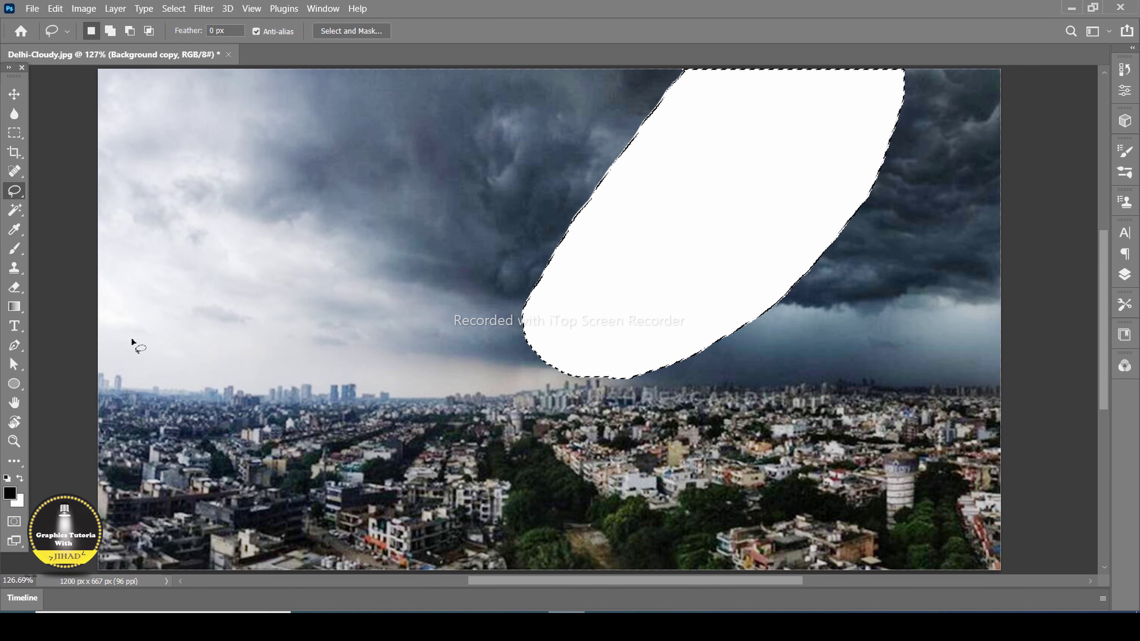
Step: Paint a wavy black line lengthwise through the middle of the white area with a 40 px Hard Round brush
{"action": "left_click", "coordinate": [14, 248]}
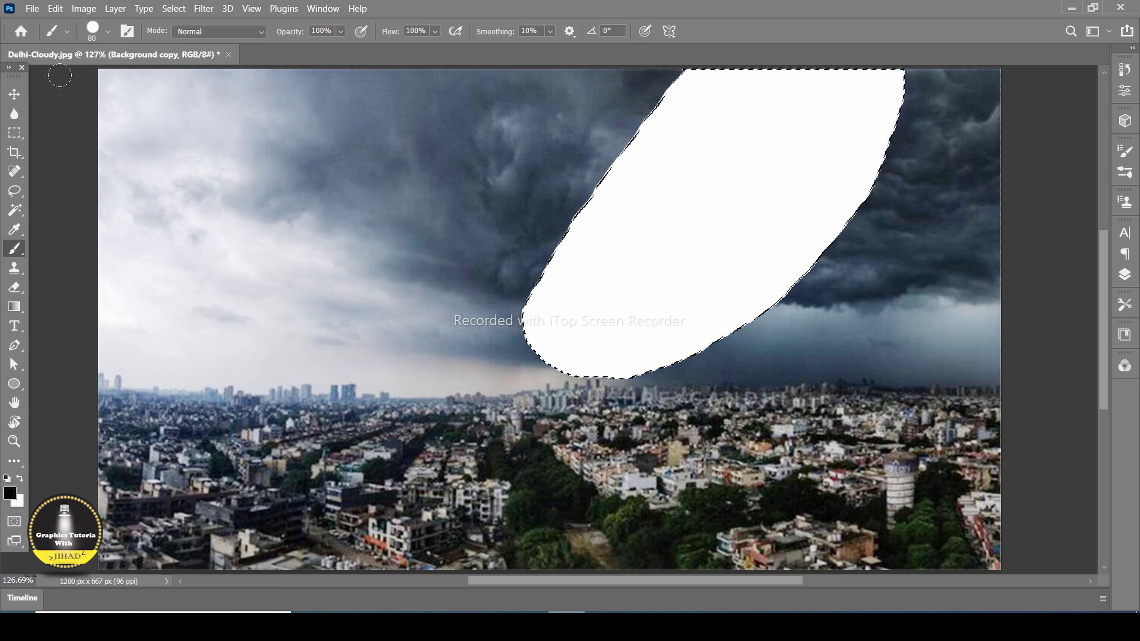
{"action": "left_click", "coordinate": [108, 31]}
{"action": "left_click_drag", "start_coordinate": [151, 59], "coordinate": [138, 59]}
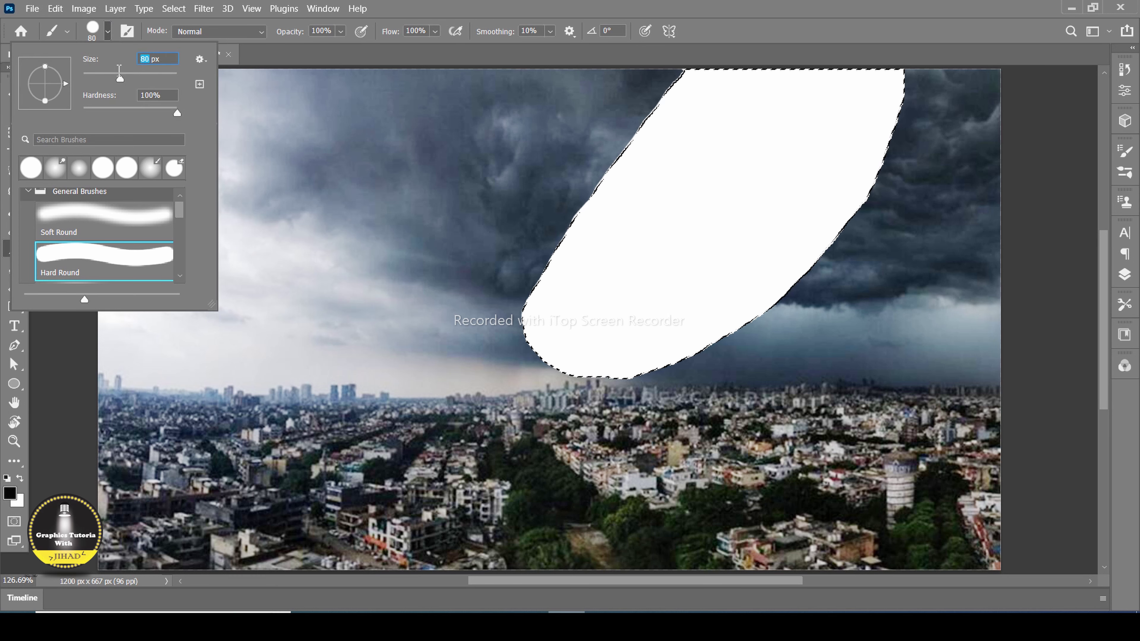
{"action": "left_click", "coordinate": [116, 261]}
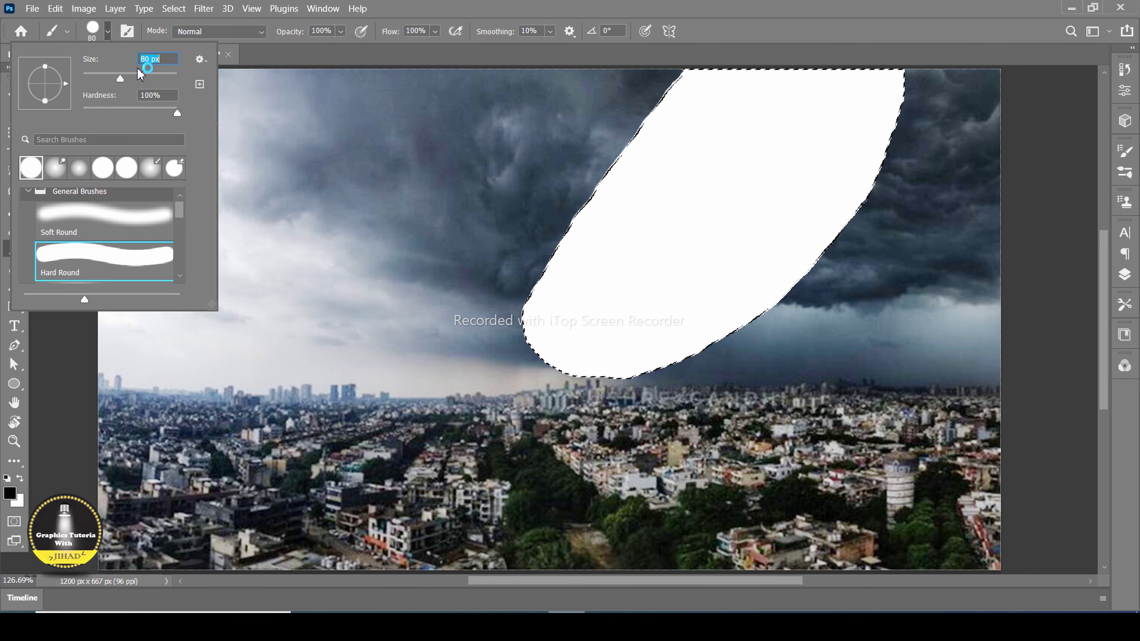
{"action": "type", "text": "40"}
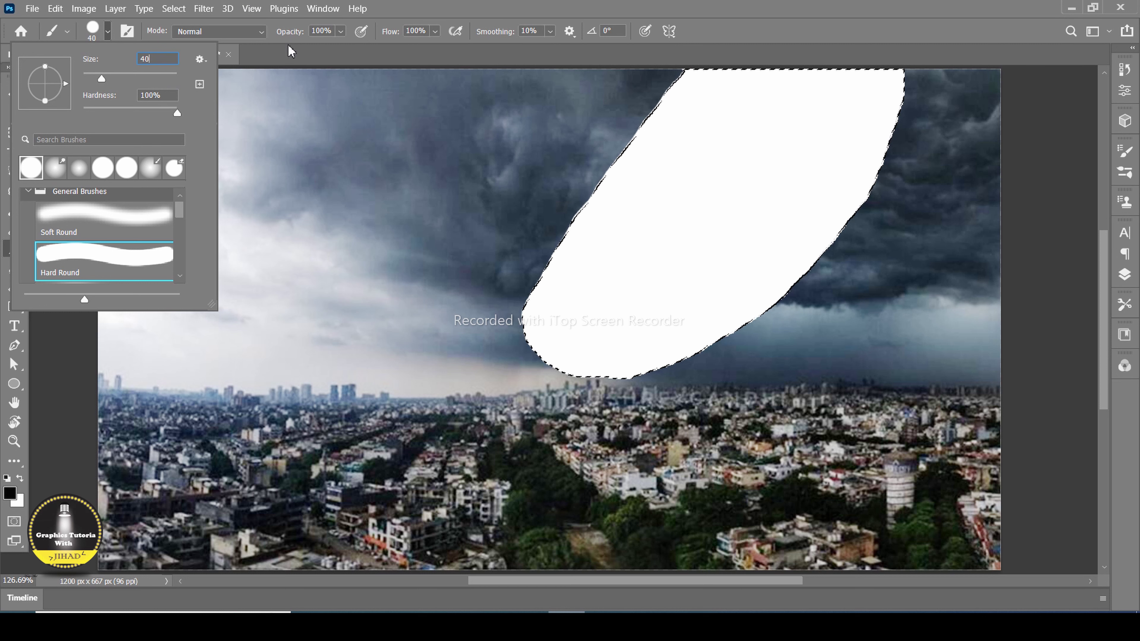
{"action": "left_click", "coordinate": [575, 365]}
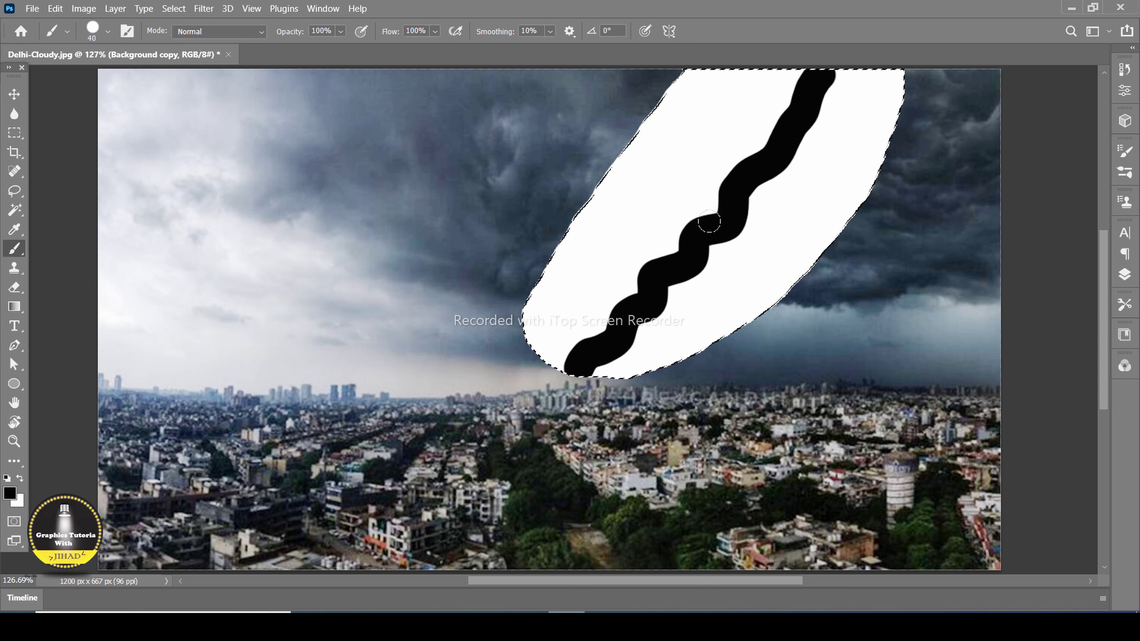
Step: Paint the white area to the left of the wavy line solid black with an 80 px brush
{"action": "left_click", "coordinate": [108, 30]}
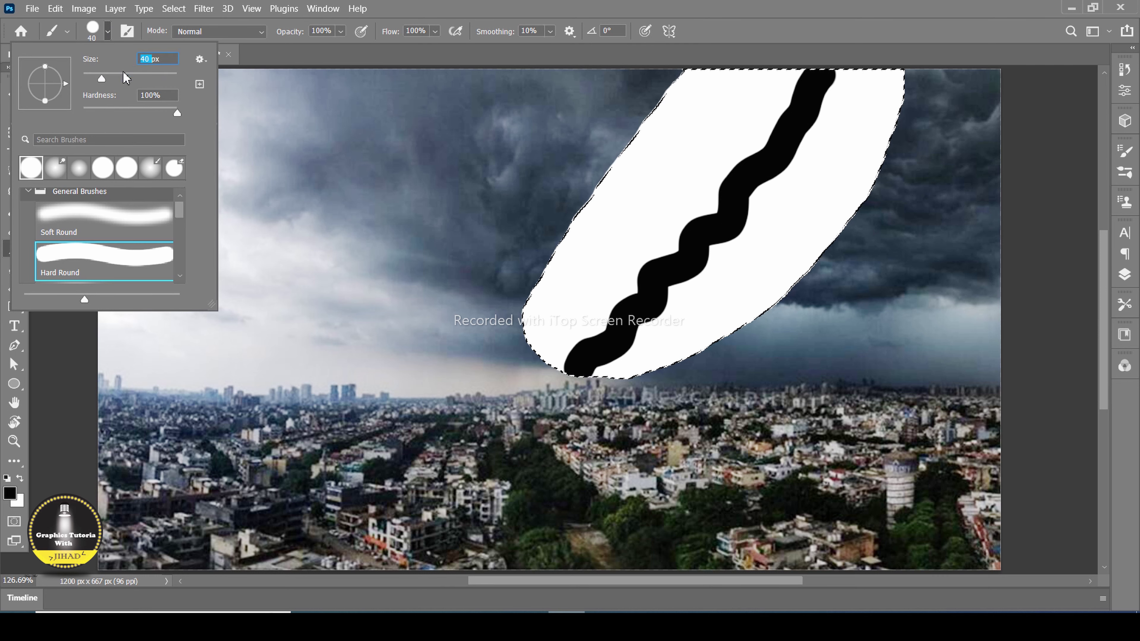
{"action": "type", "text": "80"}
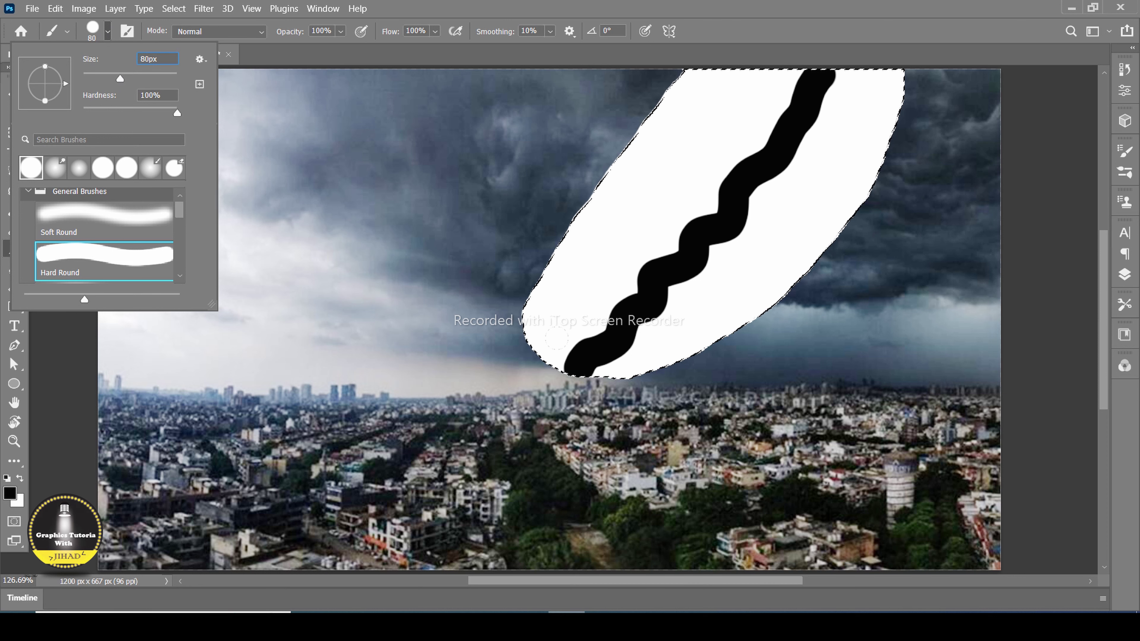
{"action": "mouse_move", "coordinate": [573, 356]}
{"action": "left_mouse_down"}
{"action": "mouse_move", "coordinate": [521, 270]}
{"action": "mouse_move", "coordinate": [591, 255]}
{"action": "mouse_move", "coordinate": [661, 151]}
{"action": "mouse_move", "coordinate": [581, 185]}
{"action": "left_mouse_up"}
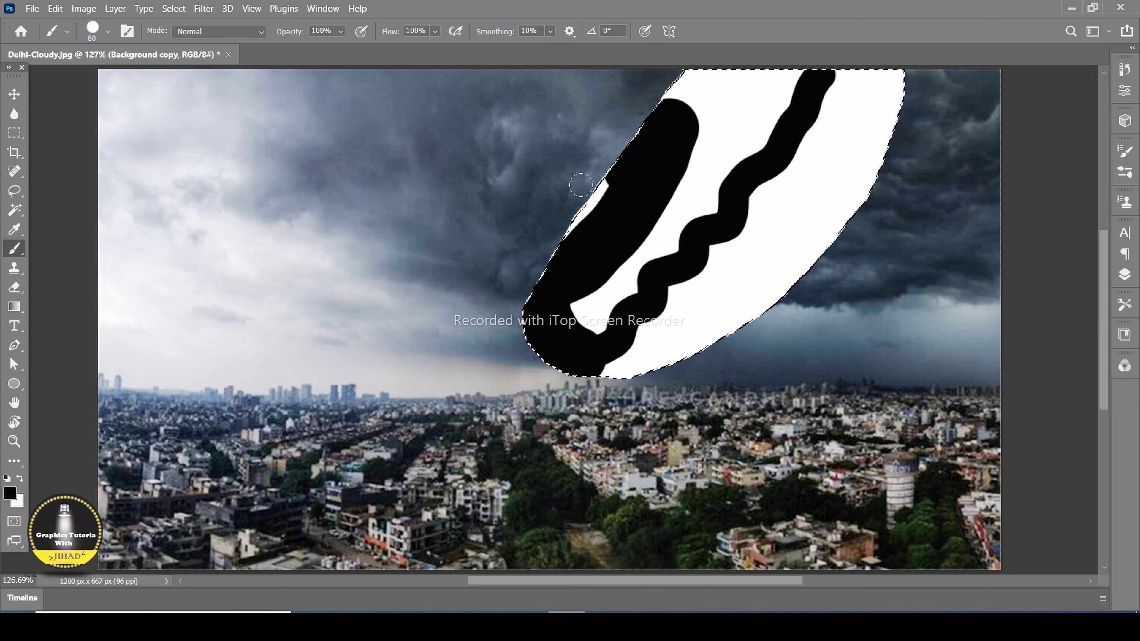
{"action": "mouse_move", "coordinate": [771, 60]}
{"action": "left_mouse_down"}
{"action": "mouse_move", "coordinate": [695, 107]}
{"action": "mouse_move", "coordinate": [668, 145]}
{"action": "mouse_move", "coordinate": [747, 114]}
{"action": "mouse_move", "coordinate": [598, 248]}
{"action": "mouse_move", "coordinate": [590, 281]}
{"action": "mouse_move", "coordinate": [543, 279]}
{"action": "left_mouse_up"}
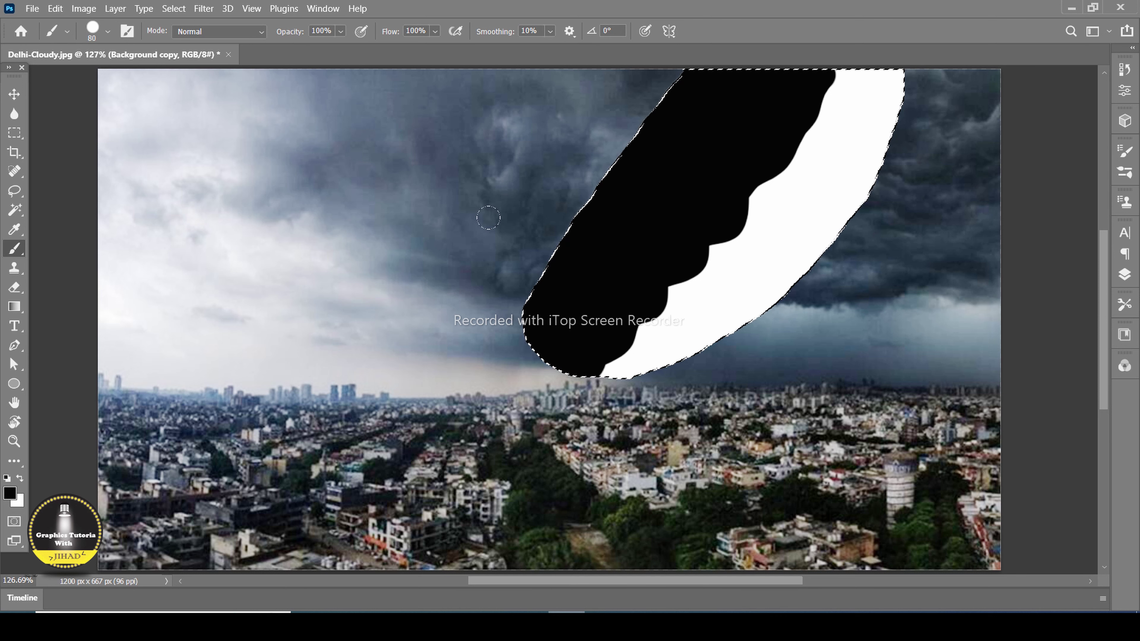
Step: Apply a Gaussian Blur with a 9 pixel radius to the selected black-and-white area
{"action": "left_click", "coordinate": [205, 9]}
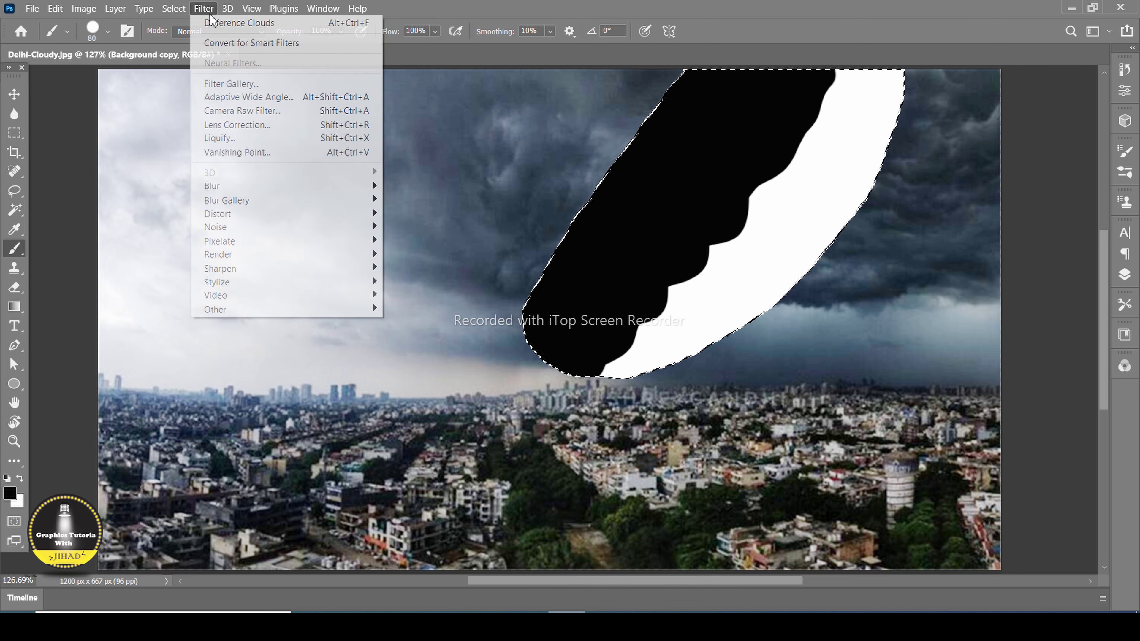
{"action": "mouse_move", "coordinate": [253, 186]}
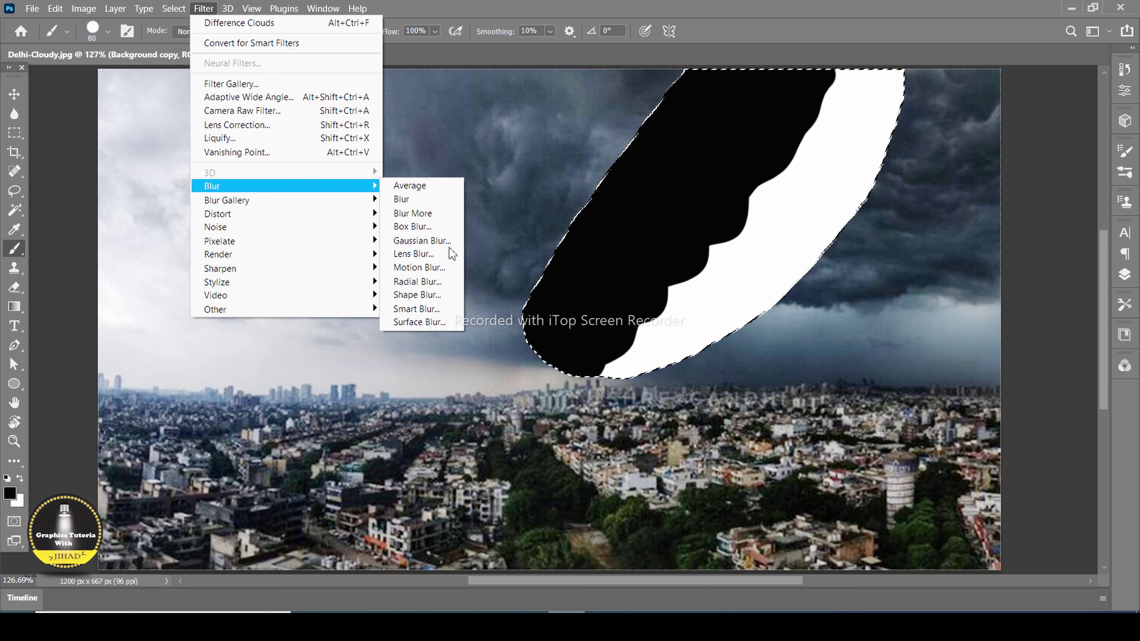
{"action": "left_click", "coordinate": [441, 241]}
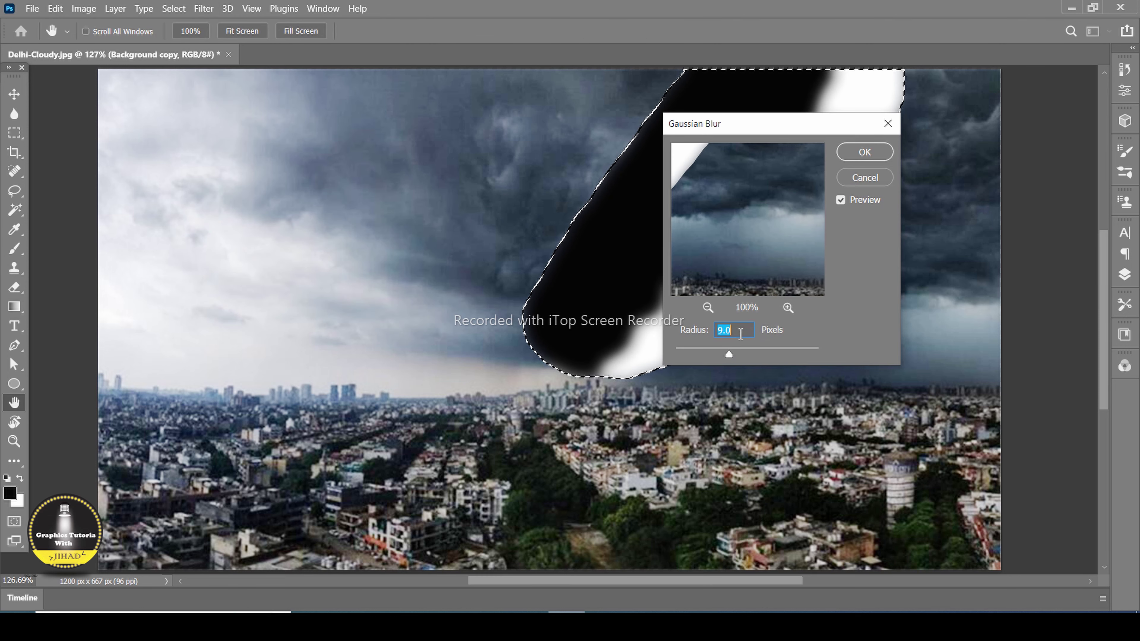
{"action": "type", "text": "9"}
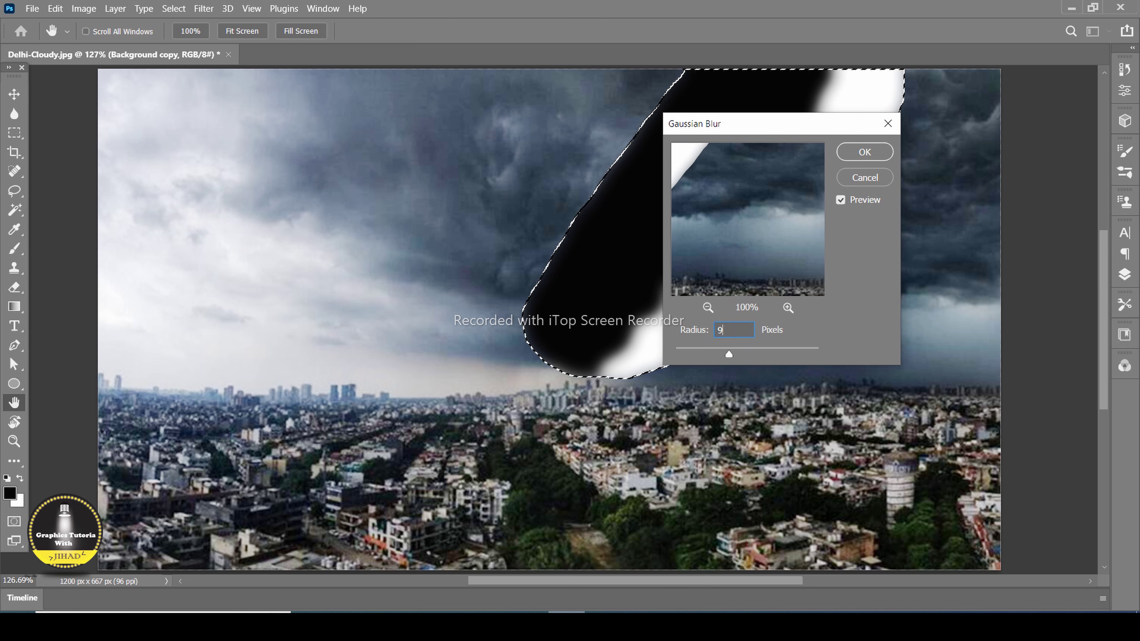
{"action": "left_click", "coordinate": [867, 154]}
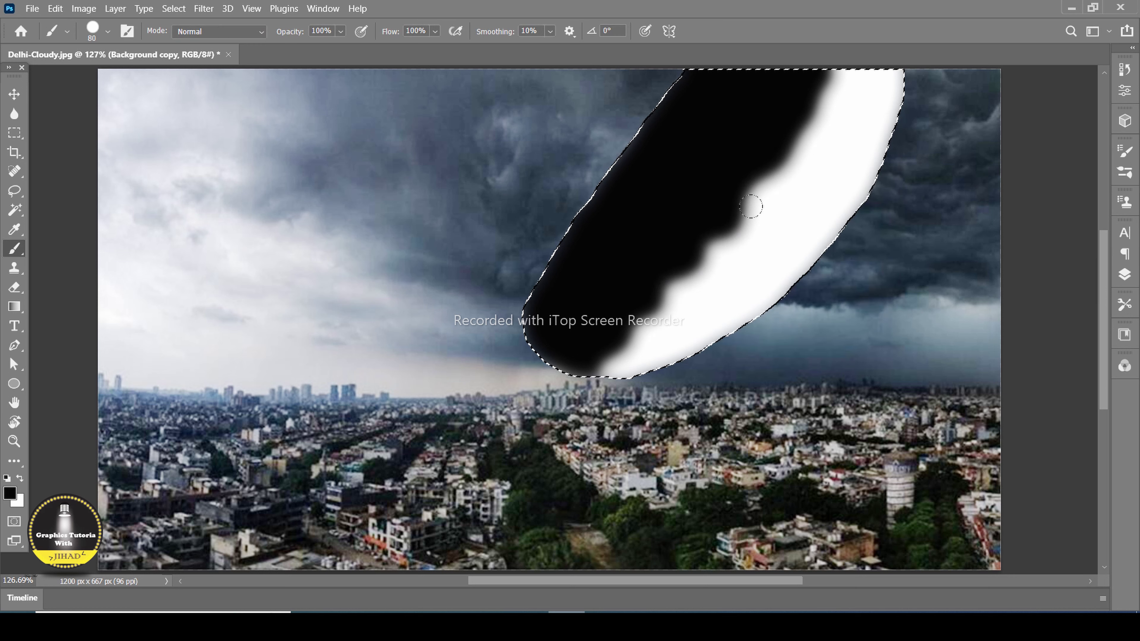
Step: Apply the Difference Clouds filter to the selected area
{"action": "left_click", "coordinate": [211, 9]}
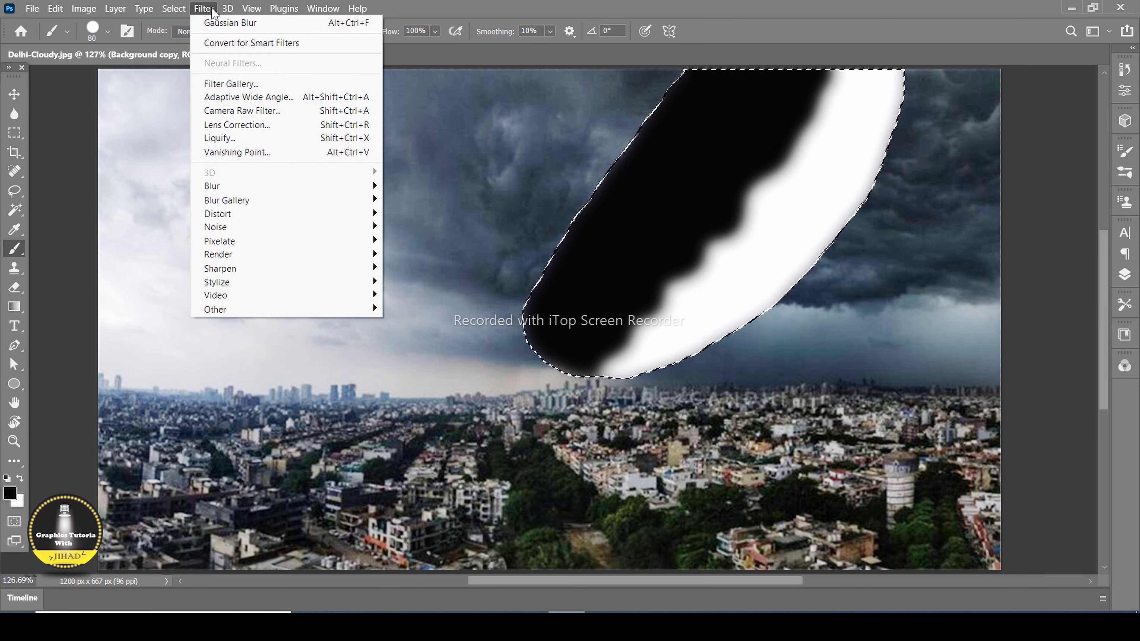
{"action": "mouse_move", "coordinate": [224, 9]}
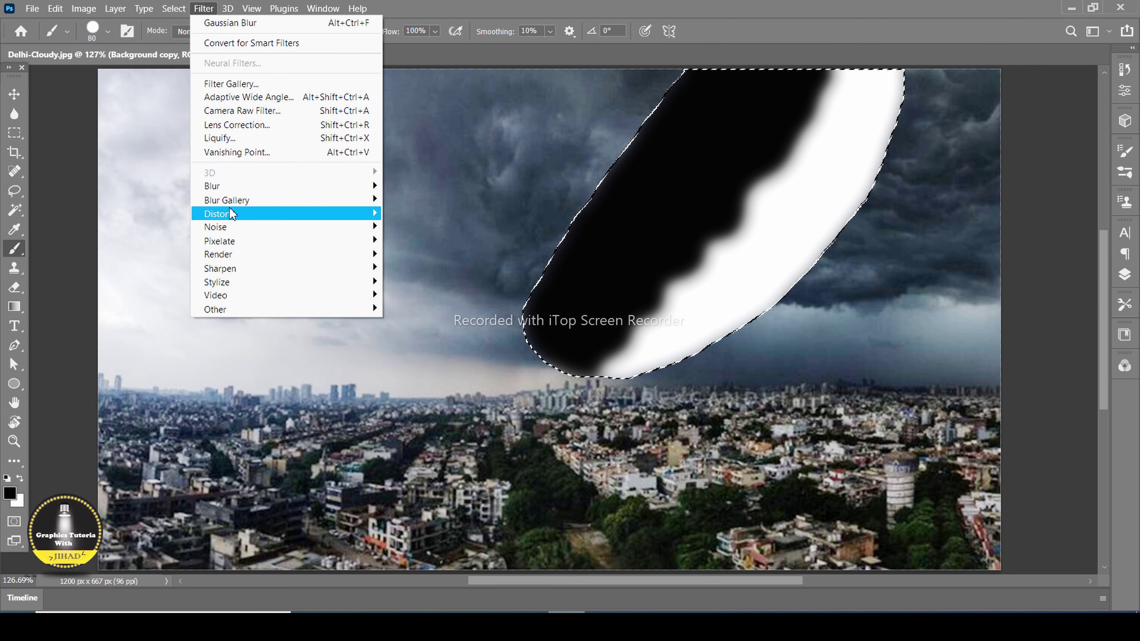
{"action": "mouse_move", "coordinate": [231, 261]}
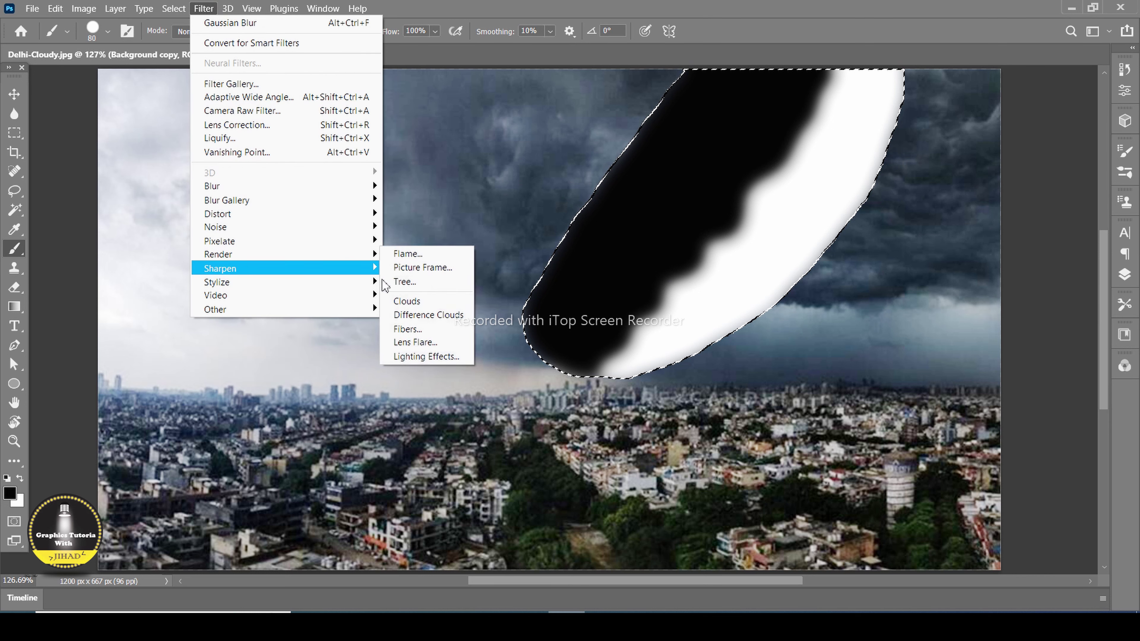
{"action": "left_click", "coordinate": [421, 314]}
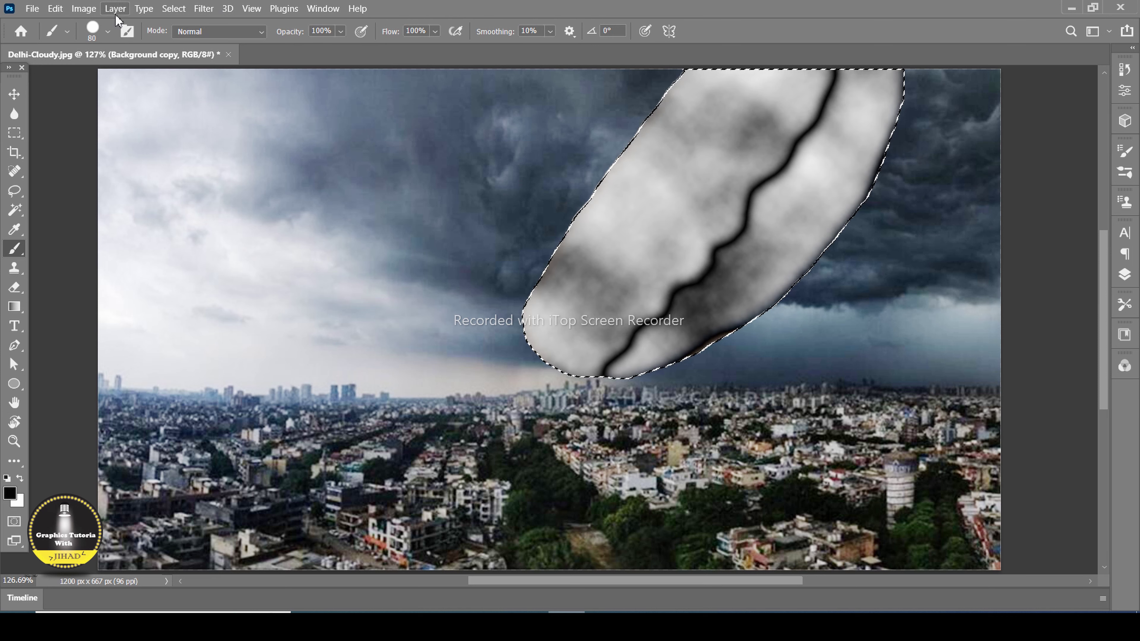
Step: Invert the colors of the selected cloud-textured area
{"action": "left_click", "coordinate": [83, 8]}
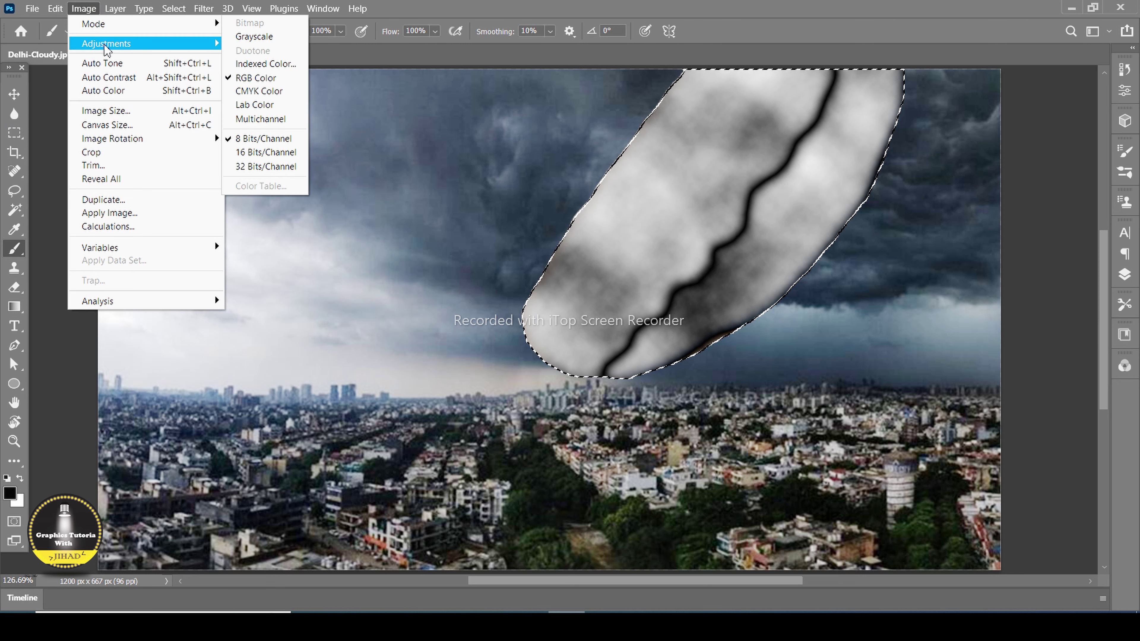
{"action": "mouse_move", "coordinate": [103, 43]}
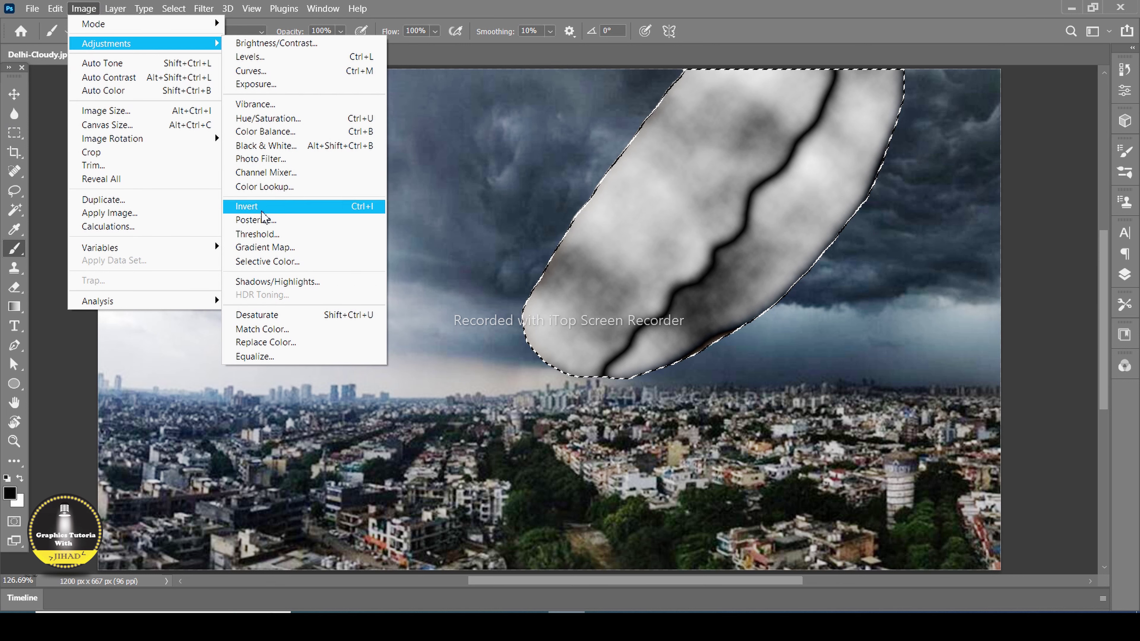
{"action": "left_click", "coordinate": [285, 207]}
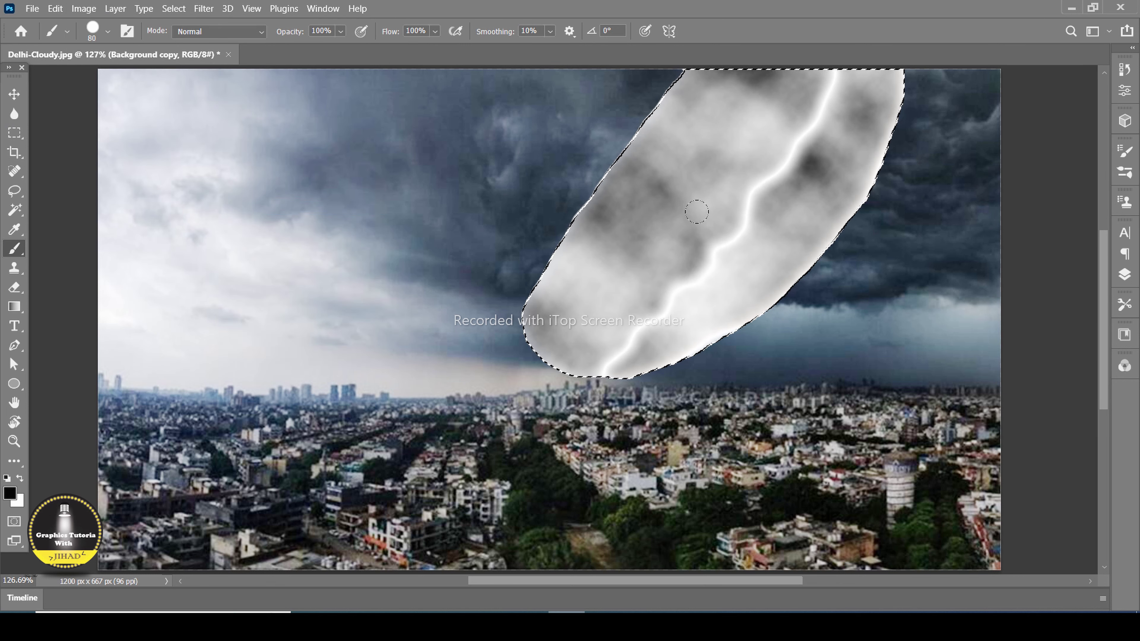
Step: Apply a Levels adjustment to the selected area with the shadow input at 179 and the midtone at 0.79
{"action": "left_click", "coordinate": [89, 14]}
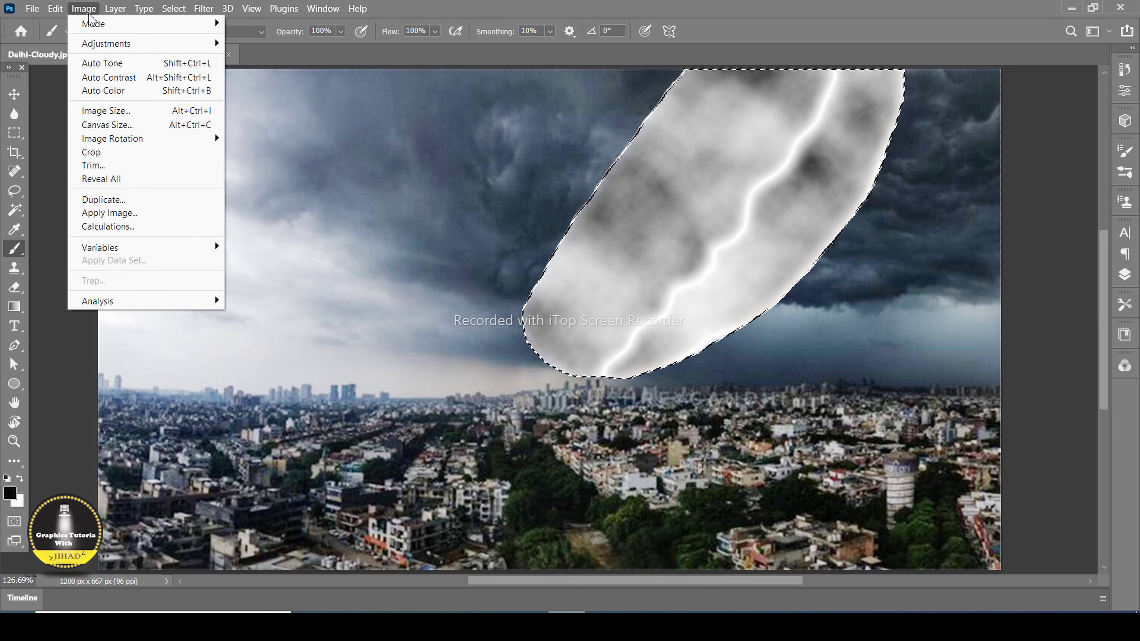
{"action": "mouse_move", "coordinate": [122, 43]}
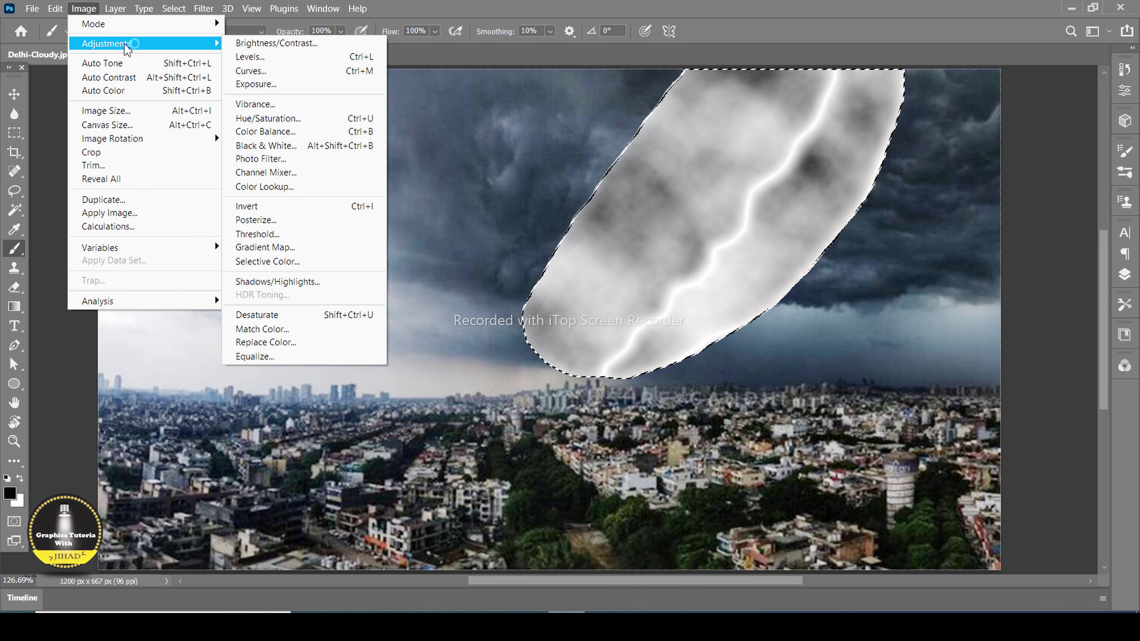
{"action": "left_click", "coordinate": [267, 58]}
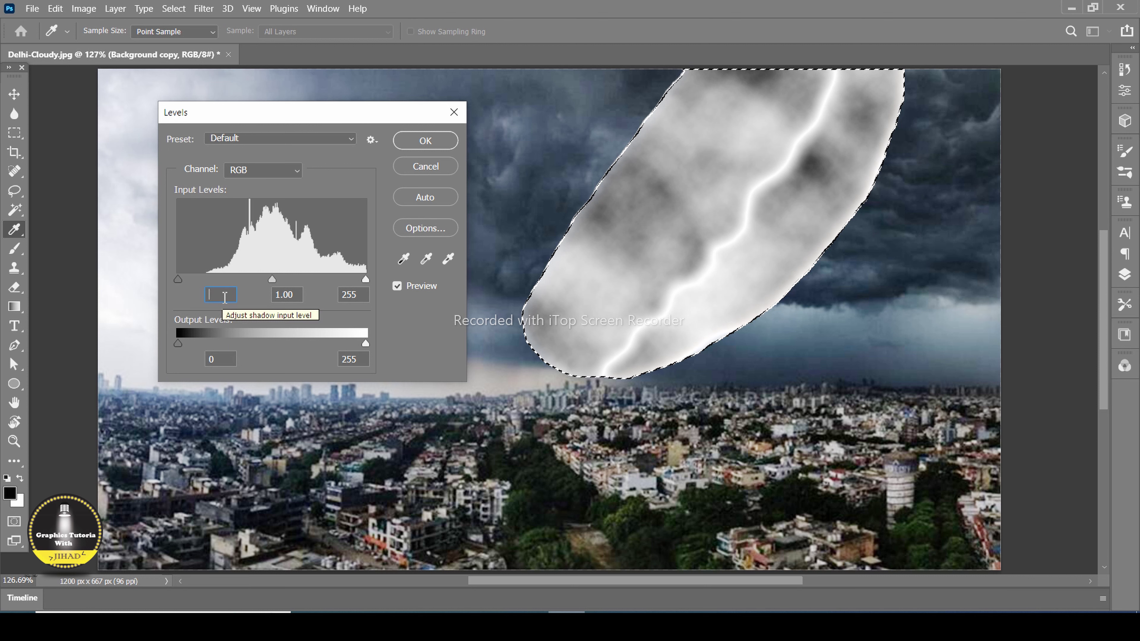
{"action": "type", "text": "1"}
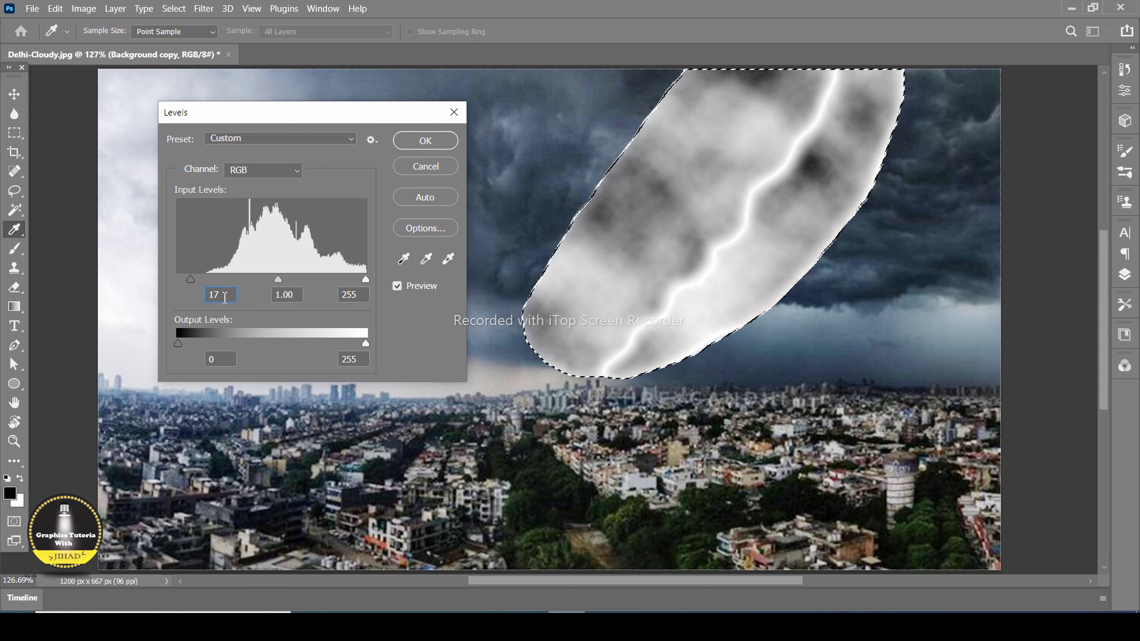
{"action": "type", "text": "7"}
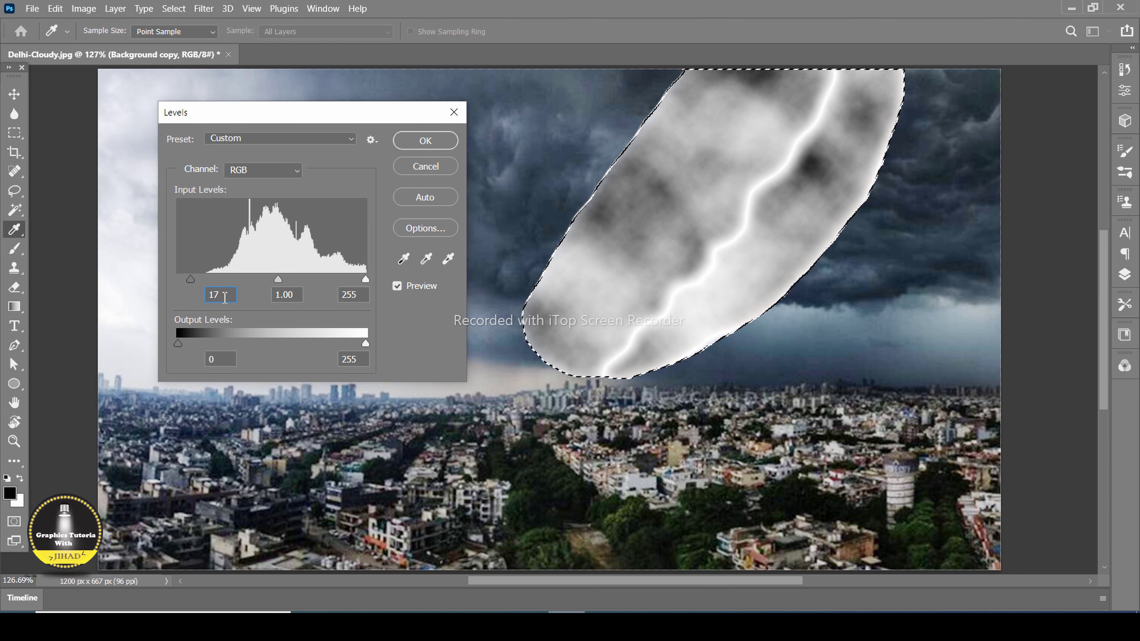
{"action": "type", "text": "9"}
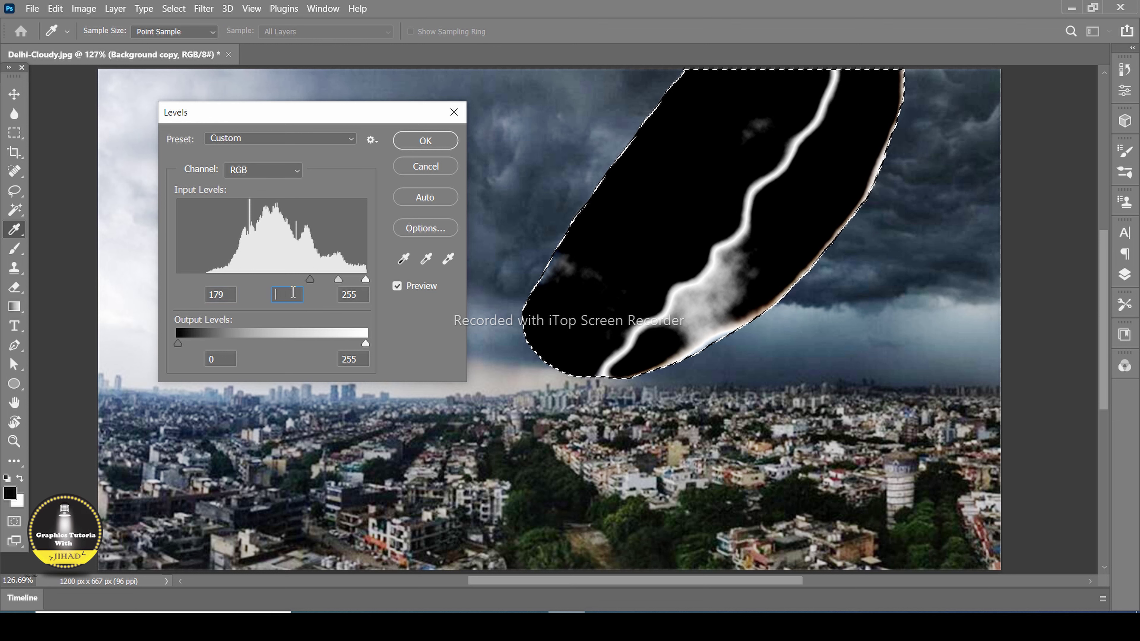
{"action": "type", "text": ".79"}
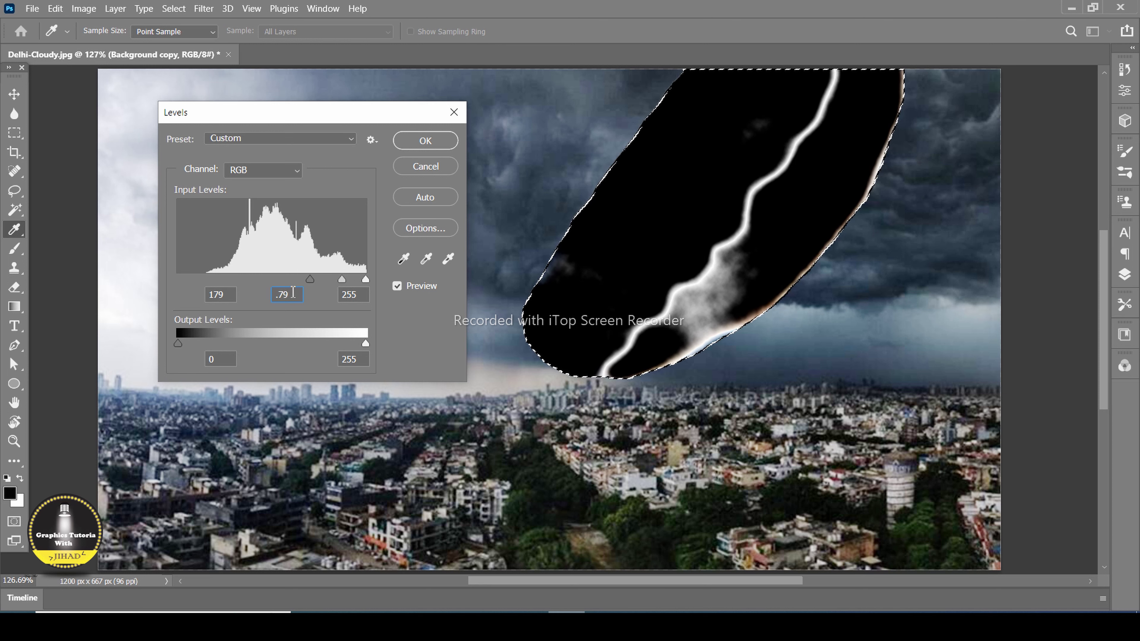
{"action": "left_click", "coordinate": [434, 144]}
{"action": "key", "text": "b"}
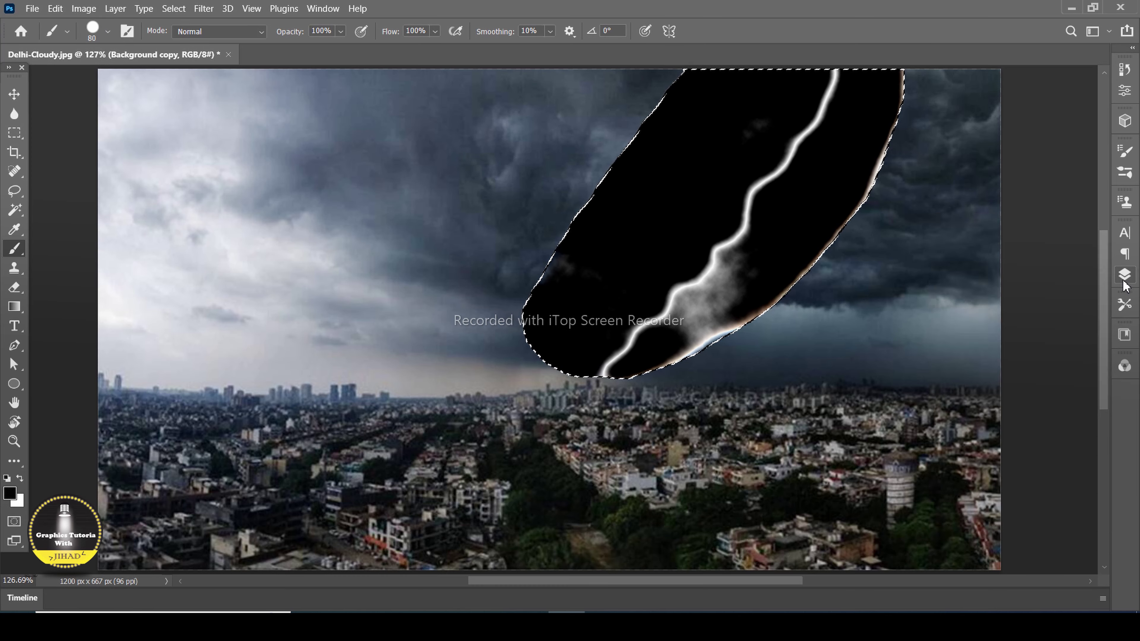
Step: Delete everything outside the selected lightning area on the Background copy layer, deselect, and show the Background layer
{"action": "left_click", "coordinate": [1125, 275]}
{"action": "key", "text": "ctrl+shift+i"}
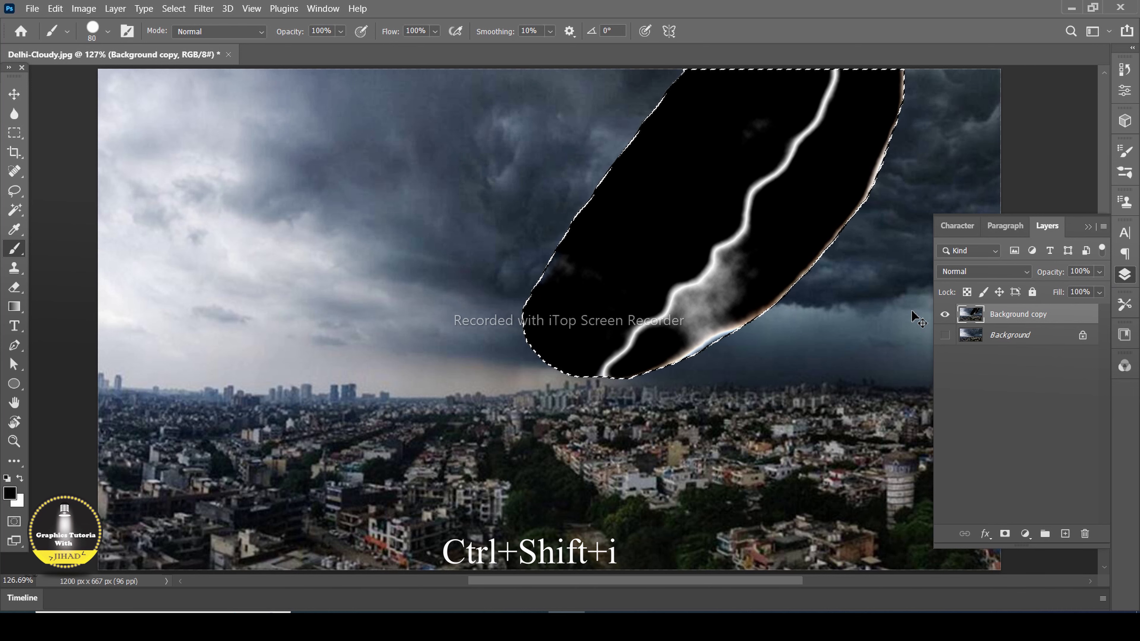
{"action": "key", "text": "ctrl+shift+i"}
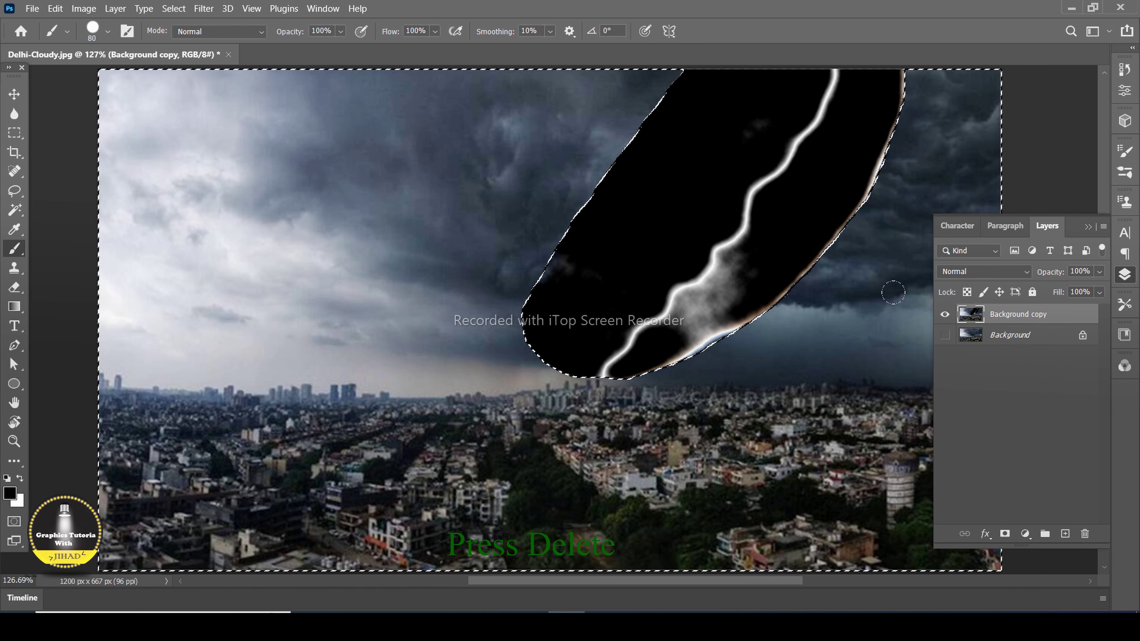
{"action": "key", "text": "Delete"}
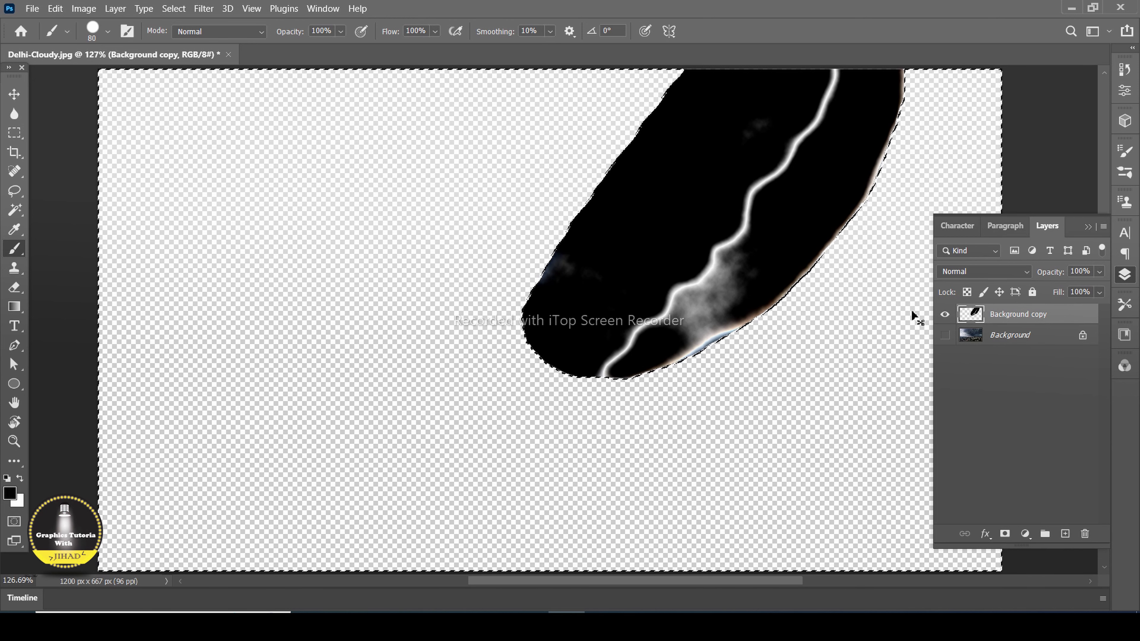
{"action": "key", "text": "ctrl+d"}
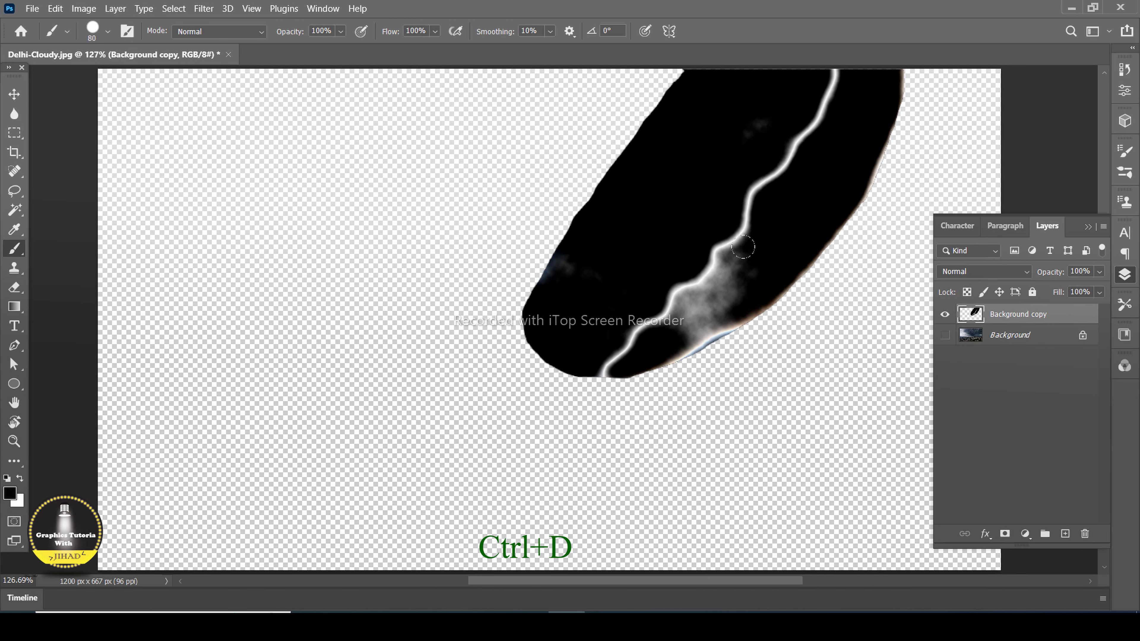
{"action": "left_click", "coordinate": [944, 335]}
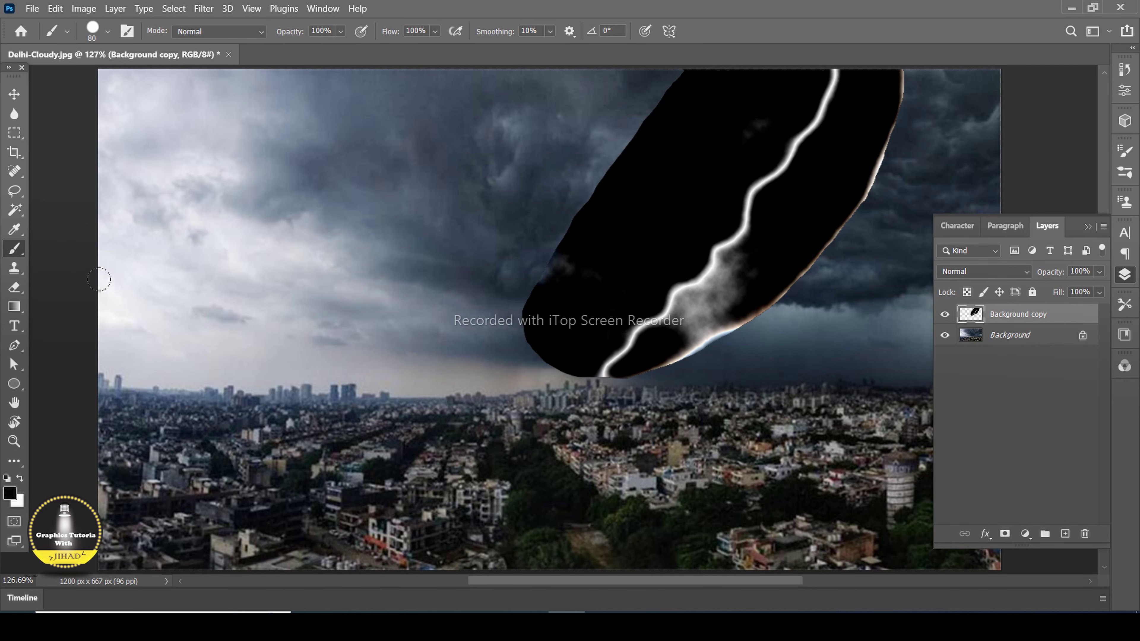
Step: Paint black over the left, bottom and lower-right edges of the dark lightning shape with a Soft Round brush, starting at 80 px
{"action": "right_click", "coordinate": [21, 250]}
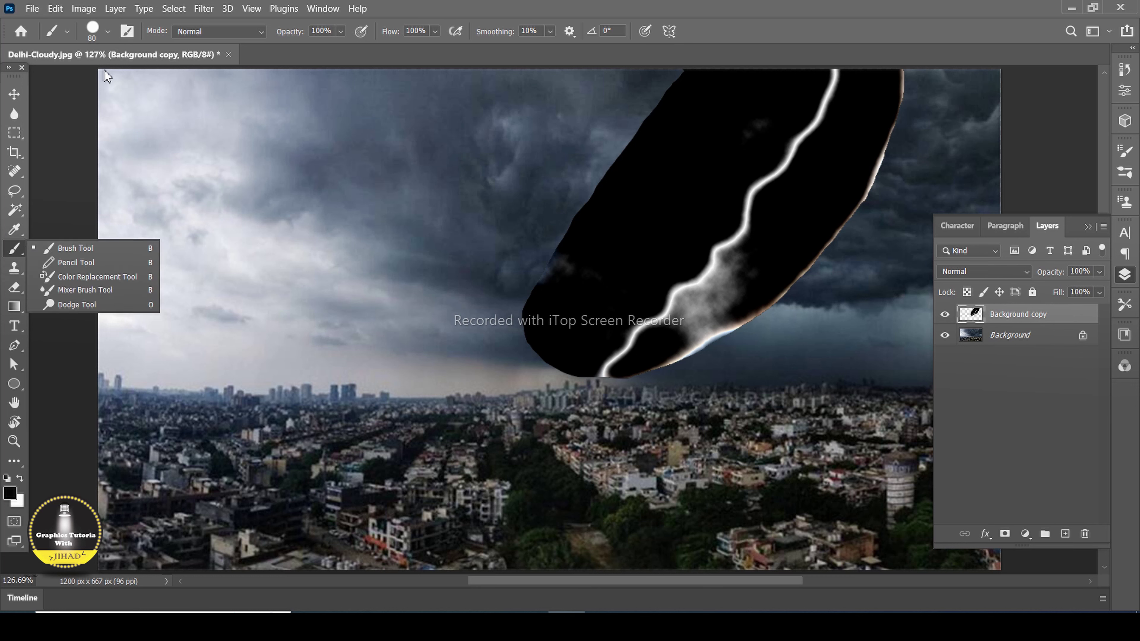
{"action": "left_click", "coordinate": [107, 33]}
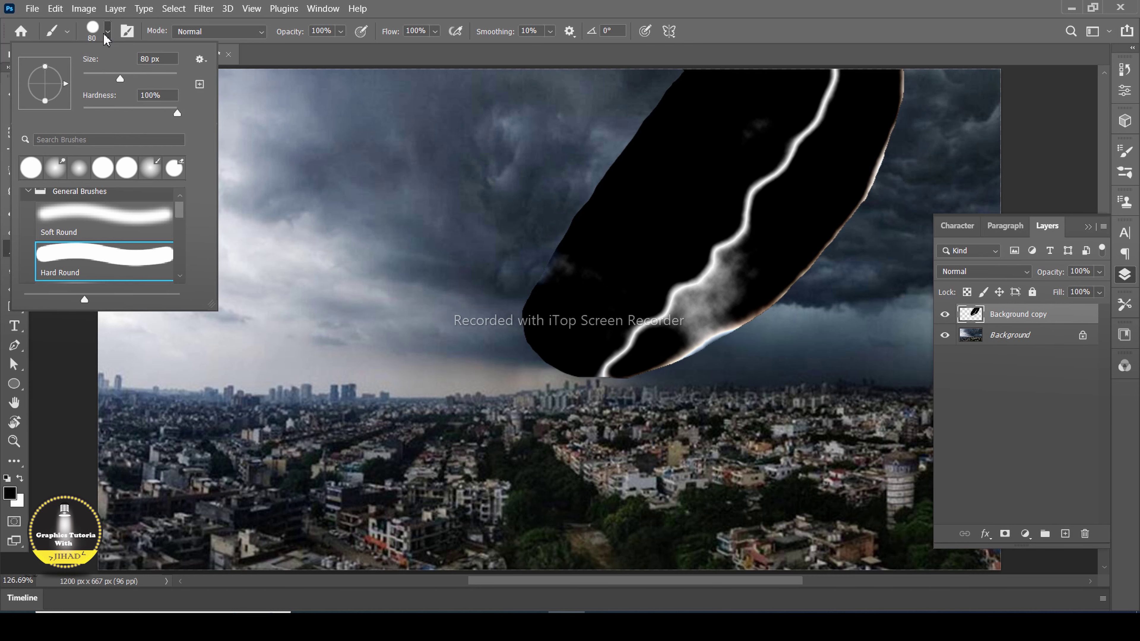
{"action": "left_click", "coordinate": [69, 216]}
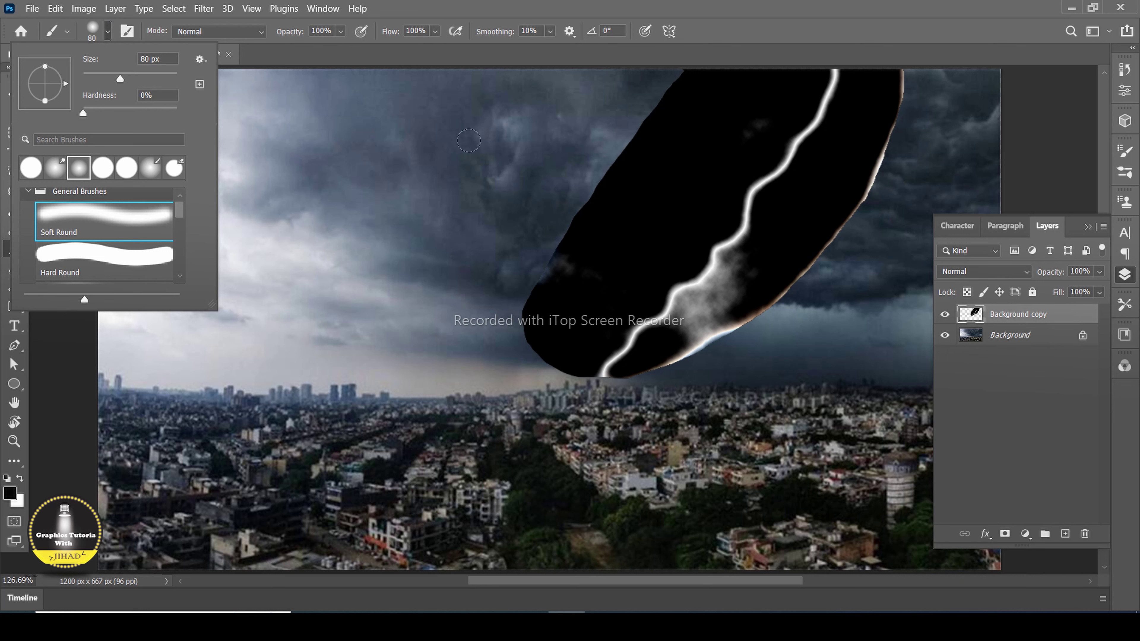
{"action": "mouse_move", "coordinate": [549, 225]}
{"action": "left_mouse_down"}
{"action": "mouse_move", "coordinate": [528, 322]}
{"action": "mouse_move", "coordinate": [522, 272]}
{"action": "mouse_move", "coordinate": [554, 201]}
{"action": "mouse_move", "coordinate": [676, 63]}
{"action": "left_mouse_up"}
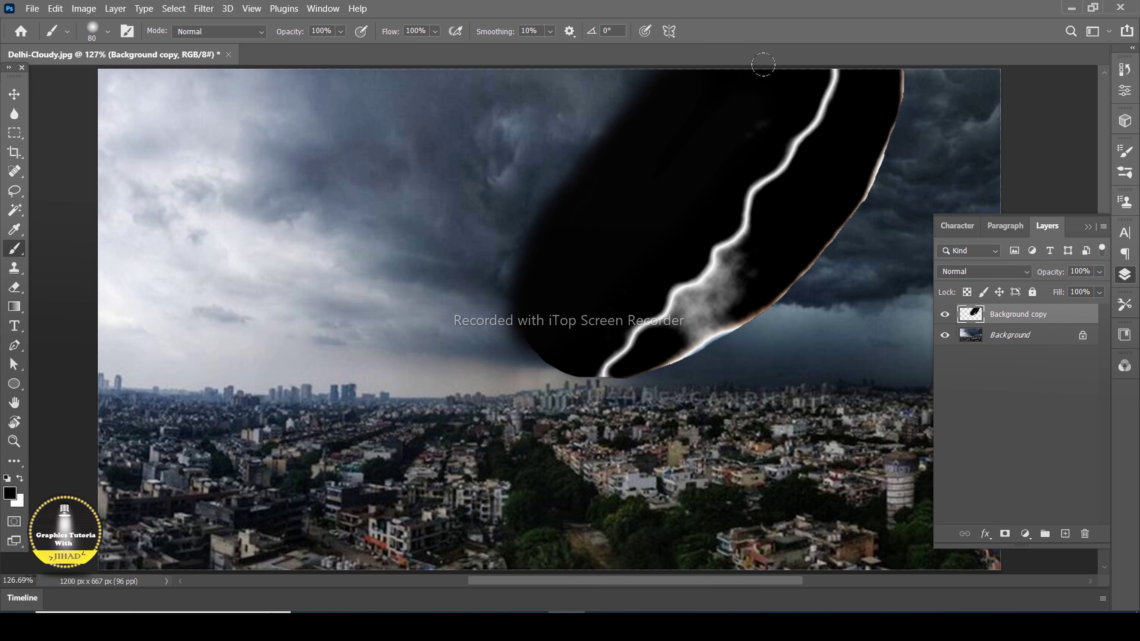
{"action": "left_click_drag", "start_coordinate": [520, 311], "coordinate": [554, 367]}
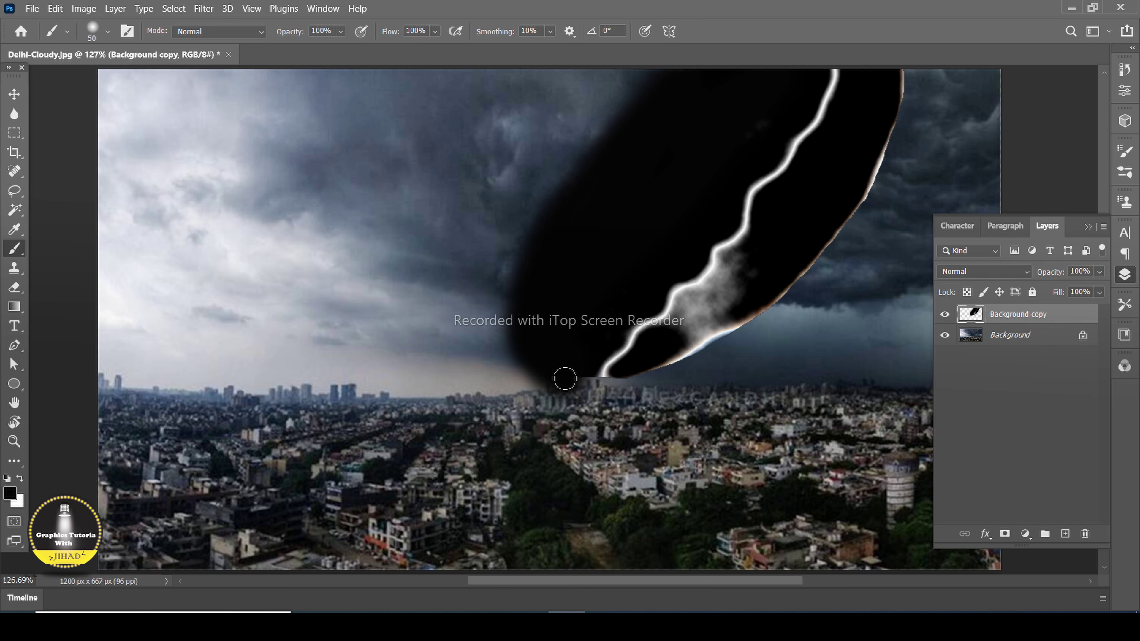
{"action": "mouse_move", "coordinate": [565, 380]}
{"action": "left_mouse_down"}
{"action": "mouse_move", "coordinate": [634, 382]}
{"action": "mouse_move", "coordinate": [715, 326]}
{"action": "mouse_move", "coordinate": [635, 380]}
{"action": "mouse_move", "coordinate": [714, 341]}
{"action": "mouse_move", "coordinate": [745, 314]}
{"action": "mouse_move", "coordinate": [722, 318]}
{"action": "mouse_move", "coordinate": [779, 270]}
{"action": "mouse_move", "coordinate": [731, 321]}
{"action": "mouse_move", "coordinate": [807, 264]}
{"action": "mouse_move", "coordinate": [735, 320]}
{"action": "mouse_move", "coordinate": [835, 220]}
{"action": "mouse_move", "coordinate": [727, 322]}
{"action": "mouse_move", "coordinate": [694, 331]}
{"action": "mouse_move", "coordinate": [766, 247]}
{"action": "mouse_move", "coordinate": [743, 257]}
{"action": "left_mouse_up"}
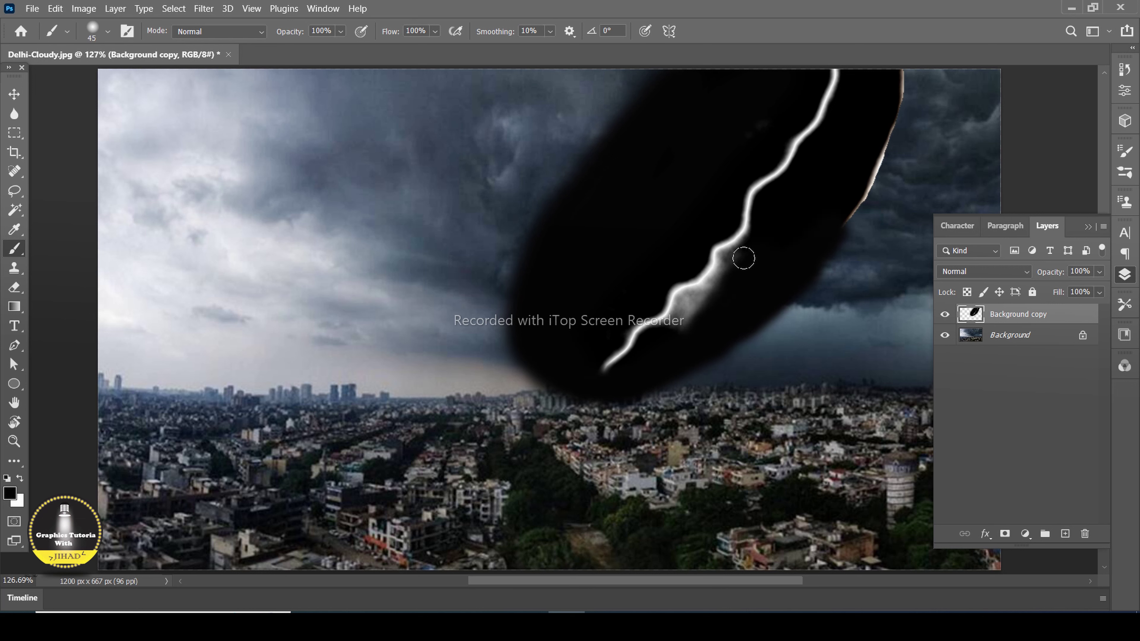
Step: Paint out the grey haze along the right side of the lightning bolt with a 35 px soft black brush
{"action": "key", "text": "bracketleft"}
{"action": "key", "text": "bracketleft"}
{"action": "scroll", "coordinate": [731, 265], "scroll_direction": "up", "scroll_amount": 10}
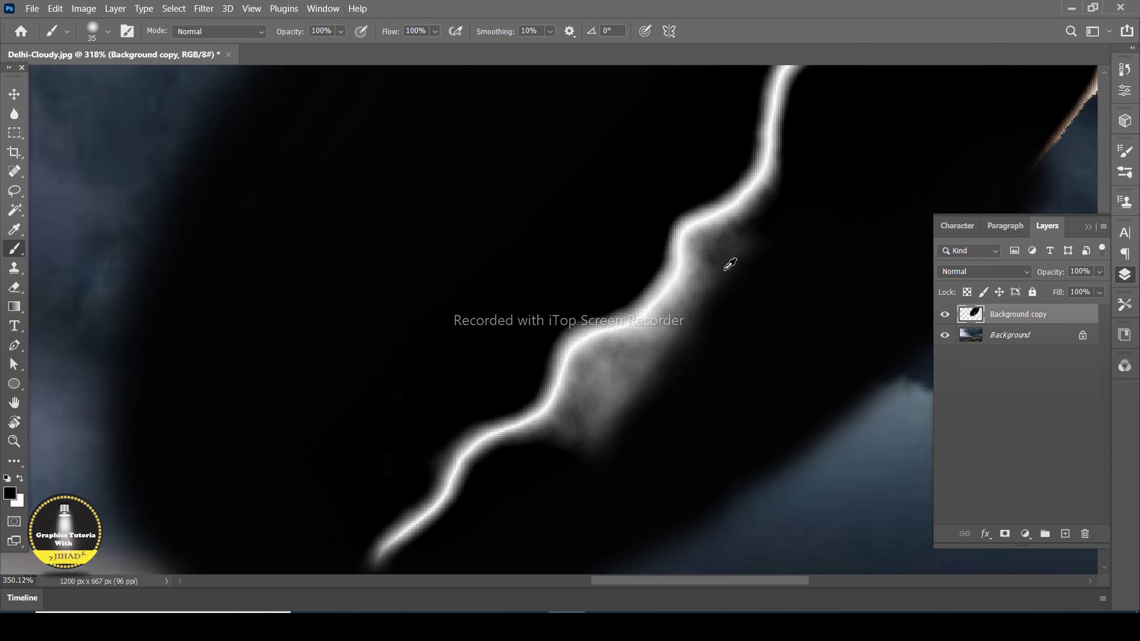
{"action": "scroll", "coordinate": [725, 269], "scroll_direction": "up", "scroll_amount": 6}
{"action": "mouse_move", "coordinate": [696, 196]}
{"action": "left_mouse_down"}
{"action": "mouse_move", "coordinate": [745, 183]}
{"action": "mouse_move", "coordinate": [676, 232]}
{"action": "mouse_move", "coordinate": [643, 359]}
{"action": "mouse_move", "coordinate": [661, 267]}
{"action": "mouse_move", "coordinate": [608, 381]}
{"action": "left_mouse_up"}
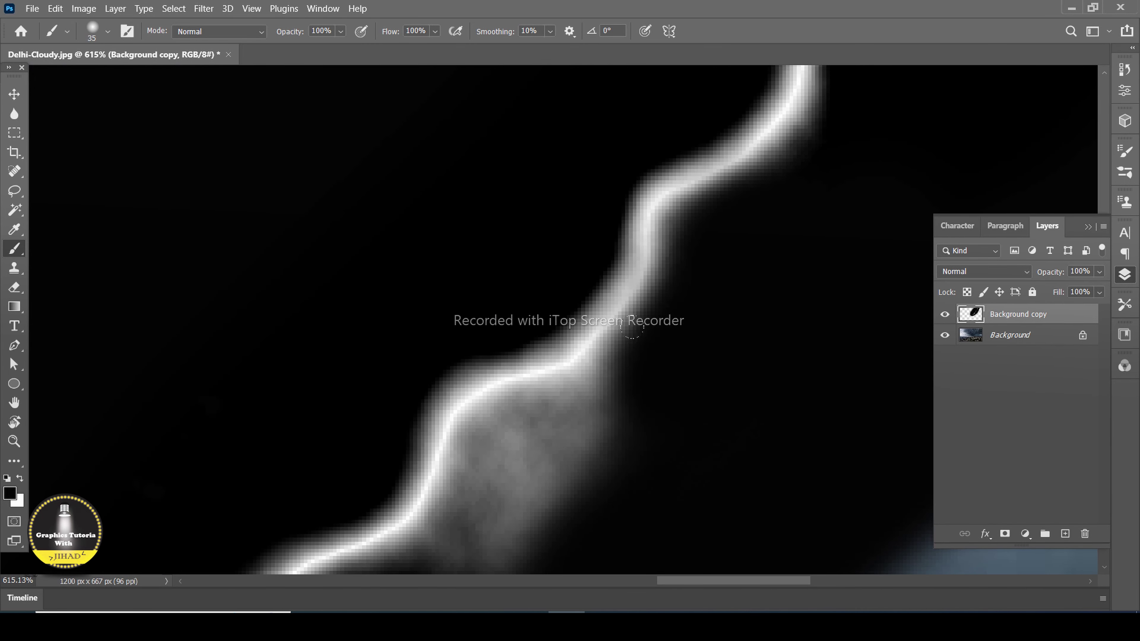
{"action": "scroll", "coordinate": [611, 359], "scroll_direction": "down", "scroll_amount": 2}
{"action": "mouse_move", "coordinate": [611, 305]}
{"action": "left_mouse_down"}
{"action": "mouse_move", "coordinate": [539, 366]}
{"action": "mouse_move", "coordinate": [423, 391]}
{"action": "mouse_move", "coordinate": [382, 429]}
{"action": "mouse_move", "coordinate": [579, 244]}
{"action": "mouse_move", "coordinate": [499, 274]}
{"action": "mouse_move", "coordinate": [458, 324]}
{"action": "mouse_move", "coordinate": [704, 155]}
{"action": "left_mouse_up"}
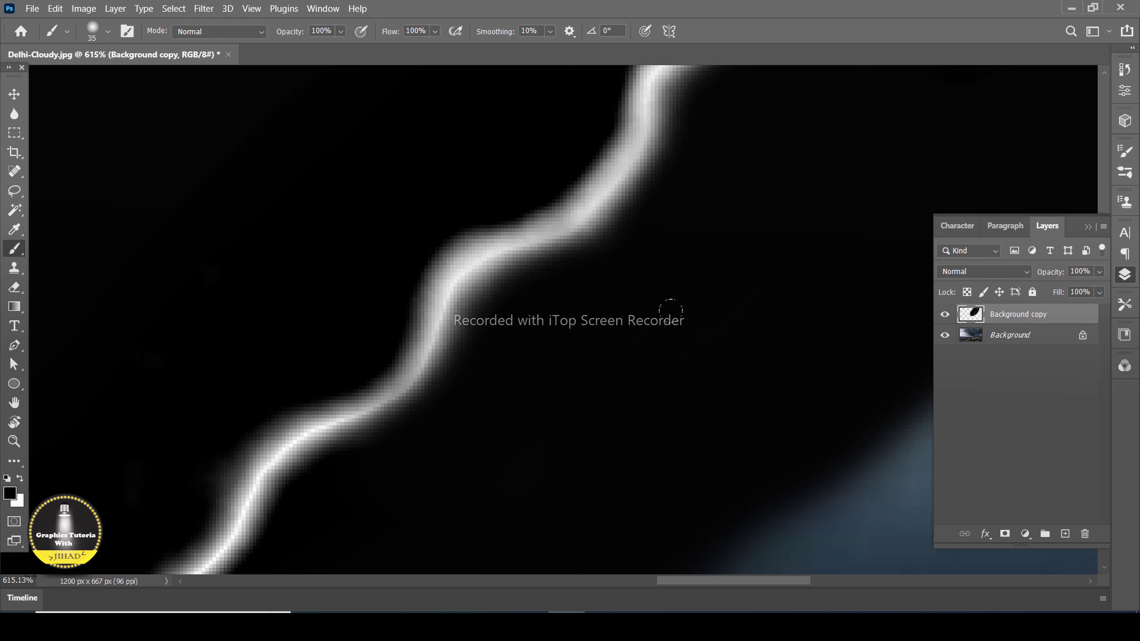
Step: Paint black over the bright upper-right edge of the dark shape and the faint patches left of the bolt
{"action": "scroll", "coordinate": [700, 382], "scroll_direction": "down", "scroll_amount": 5}
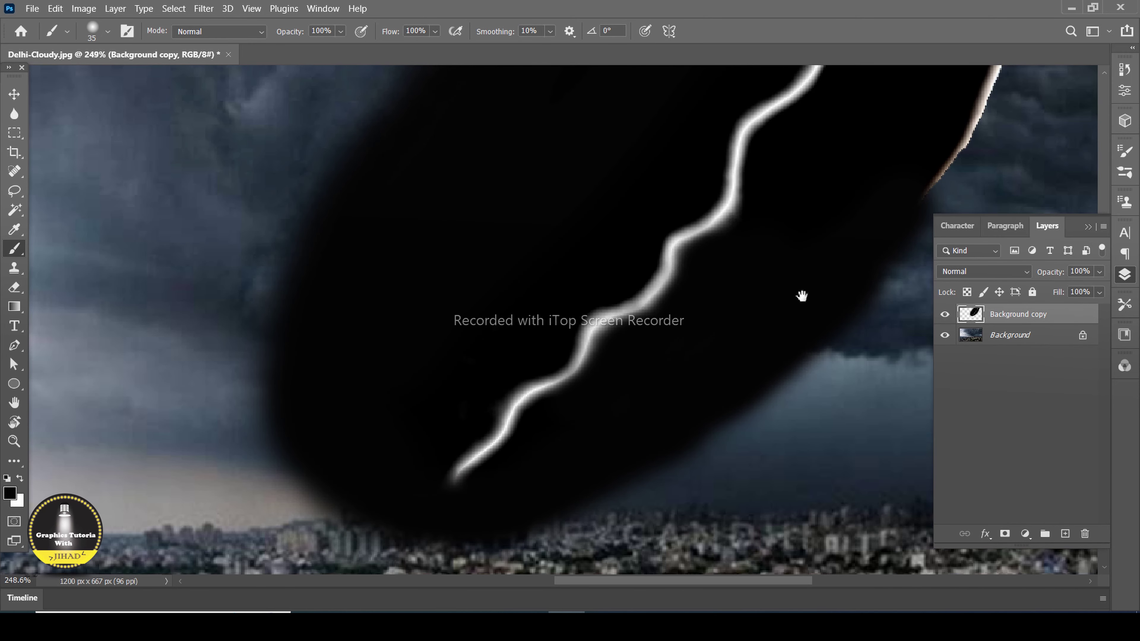
{"action": "left_click_drag", "start_coordinate": [802, 296], "coordinate": [550, 476]}
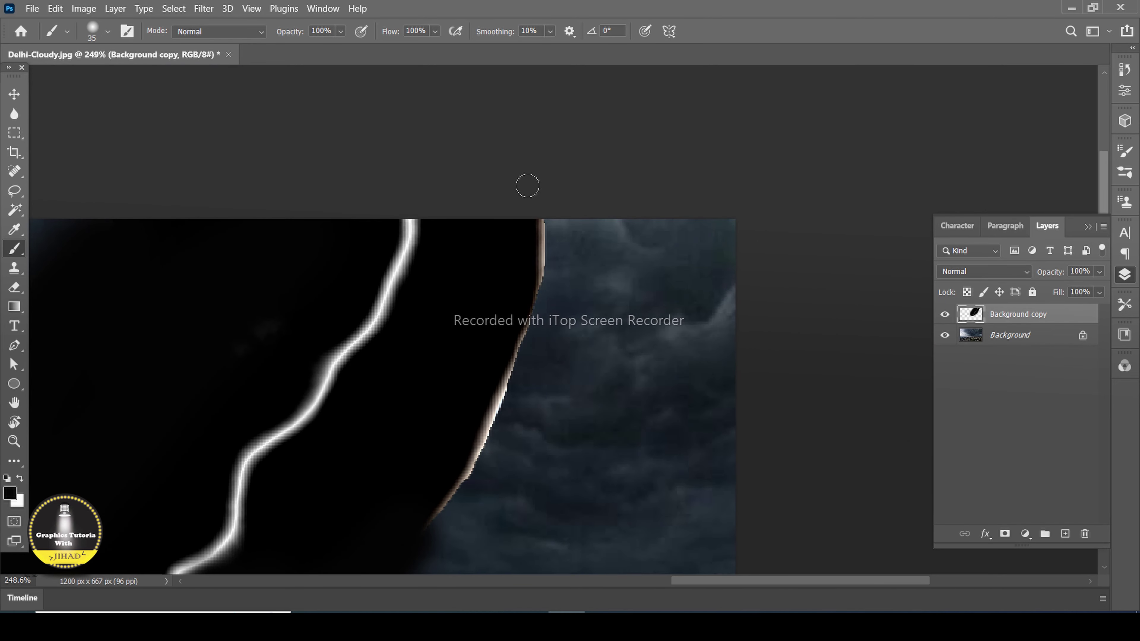
{"action": "mouse_move", "coordinate": [539, 227]}
{"action": "left_mouse_down"}
{"action": "mouse_move", "coordinate": [529, 289]}
{"action": "mouse_move", "coordinate": [517, 232]}
{"action": "left_mouse_up"}
{"action": "mouse_move", "coordinate": [484, 369]}
{"action": "left_mouse_down"}
{"action": "mouse_move", "coordinate": [521, 300]}
{"action": "mouse_move", "coordinate": [407, 545]}
{"action": "mouse_move", "coordinate": [438, 546]}
{"action": "left_mouse_up"}
{"action": "scroll", "coordinate": [460, 368], "scroll_direction": "down", "scroll_amount": 2}
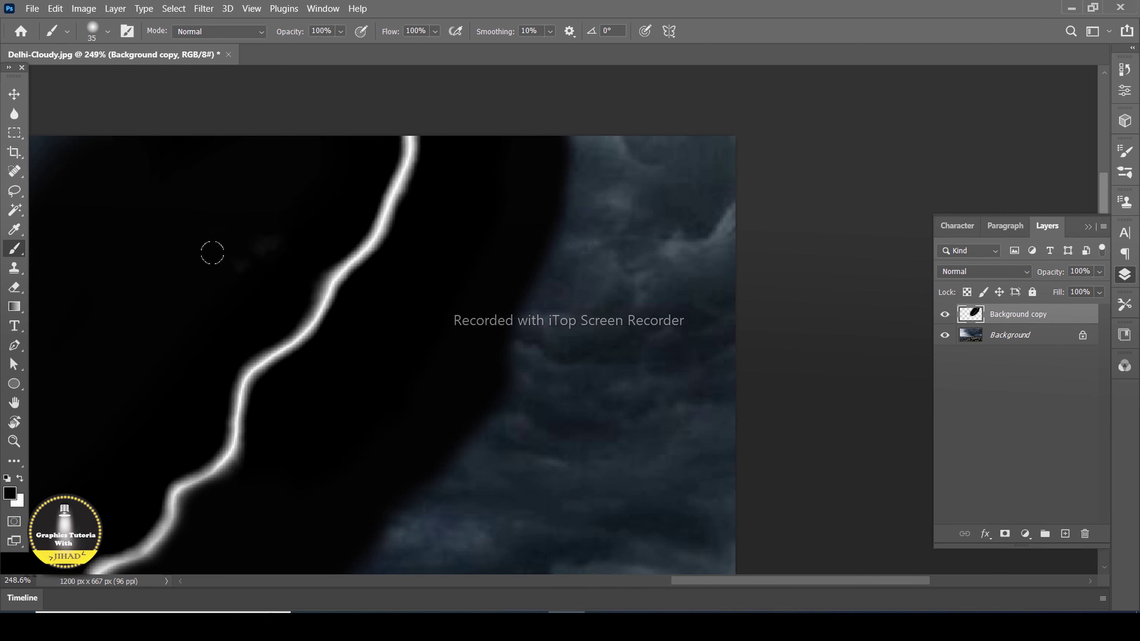
{"action": "mouse_move", "coordinate": [212, 253]}
{"action": "left_mouse_down"}
{"action": "mouse_move", "coordinate": [241, 258]}
{"action": "mouse_move", "coordinate": [172, 196]}
{"action": "mouse_move", "coordinate": [380, 194]}
{"action": "left_mouse_up"}
Step: Set the blend mode of the Background copy layer to Screen
{"action": "scroll", "coordinate": [467, 238], "scroll_direction": "down", "scroll_amount": 2}
{"action": "scroll", "coordinate": [466, 254], "scroll_direction": "down", "scroll_amount": 2}
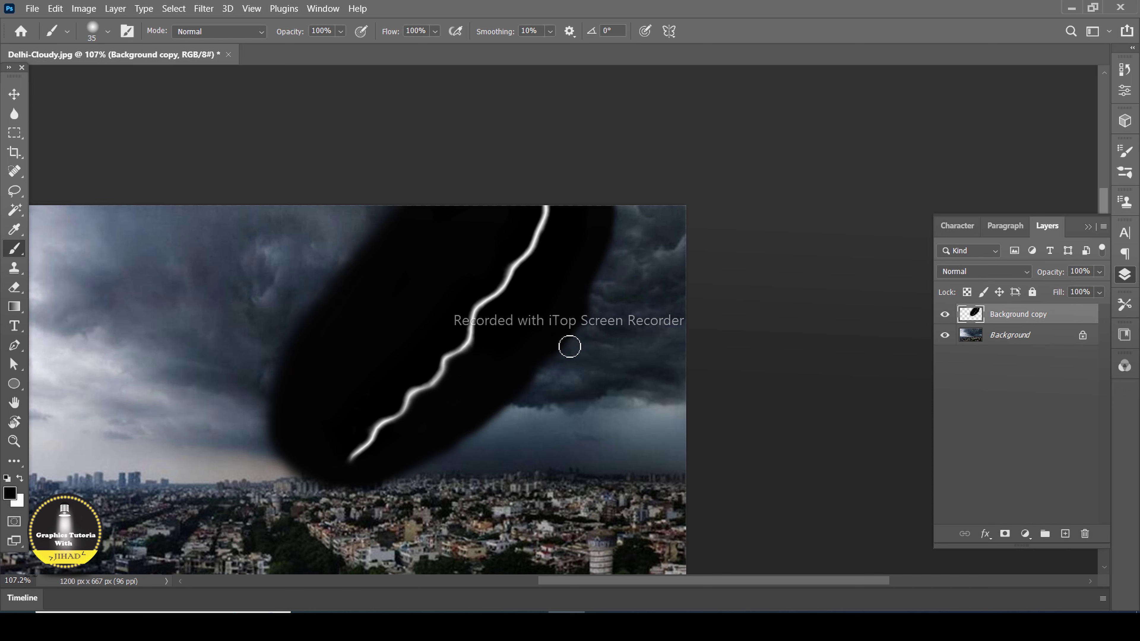
{"action": "left_click", "coordinate": [1020, 337]}
{"action": "left_click", "coordinate": [1028, 316]}
{"action": "left_click", "coordinate": [1025, 272]}
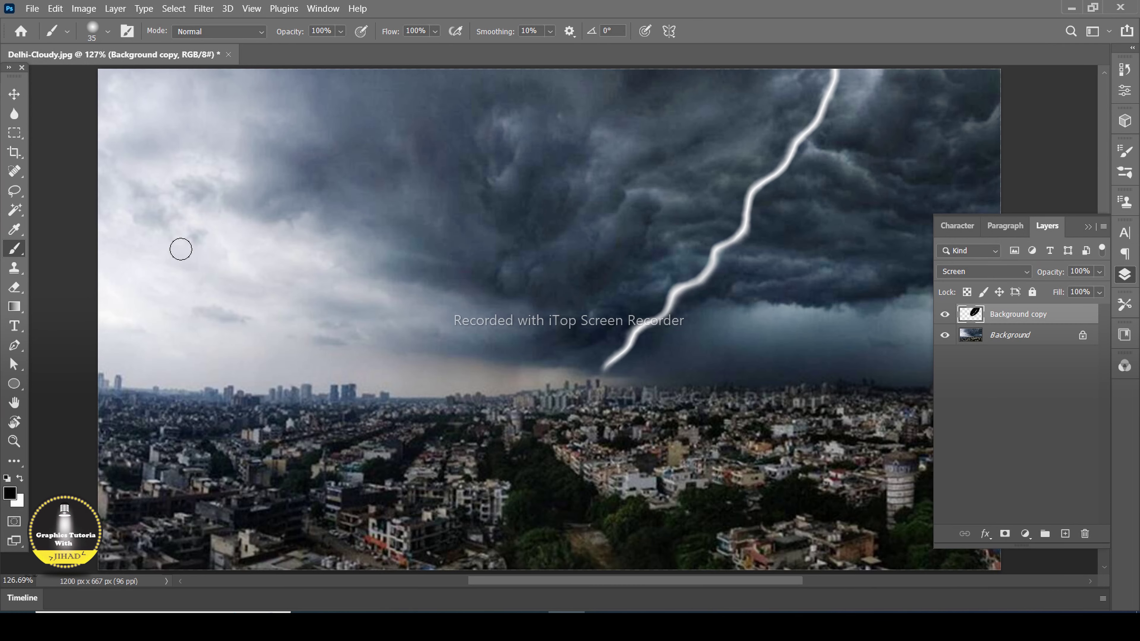
Step: Scale the lightning layer to about 101.93% with Free Transform, extending it toward the left
{"action": "left_click", "coordinate": [55, 9]}
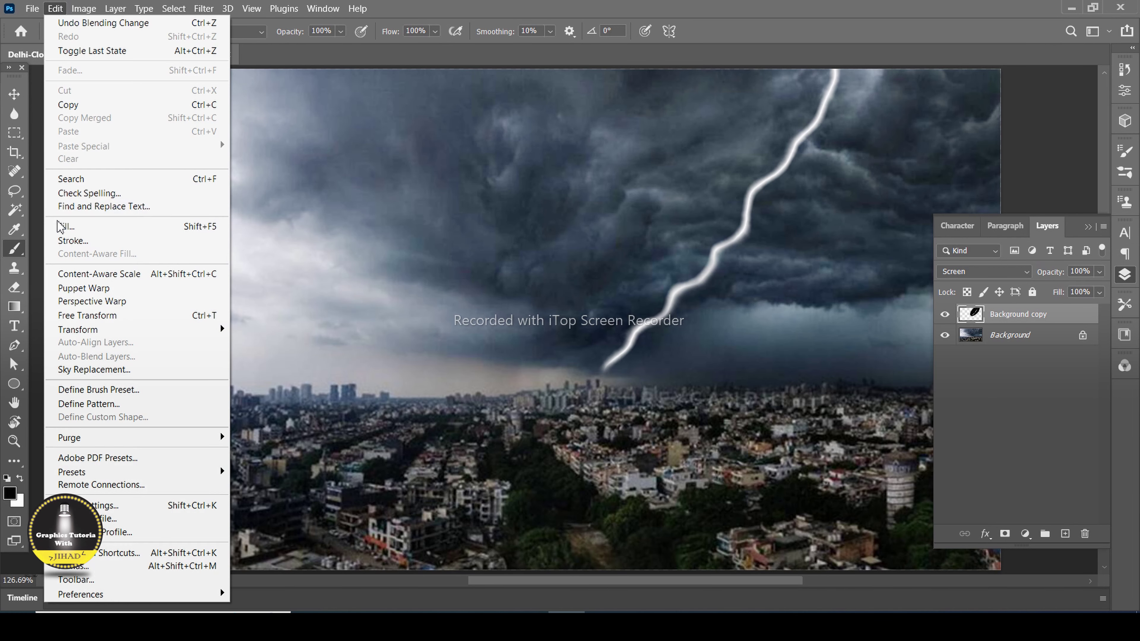
{"action": "left_click", "coordinate": [72, 316]}
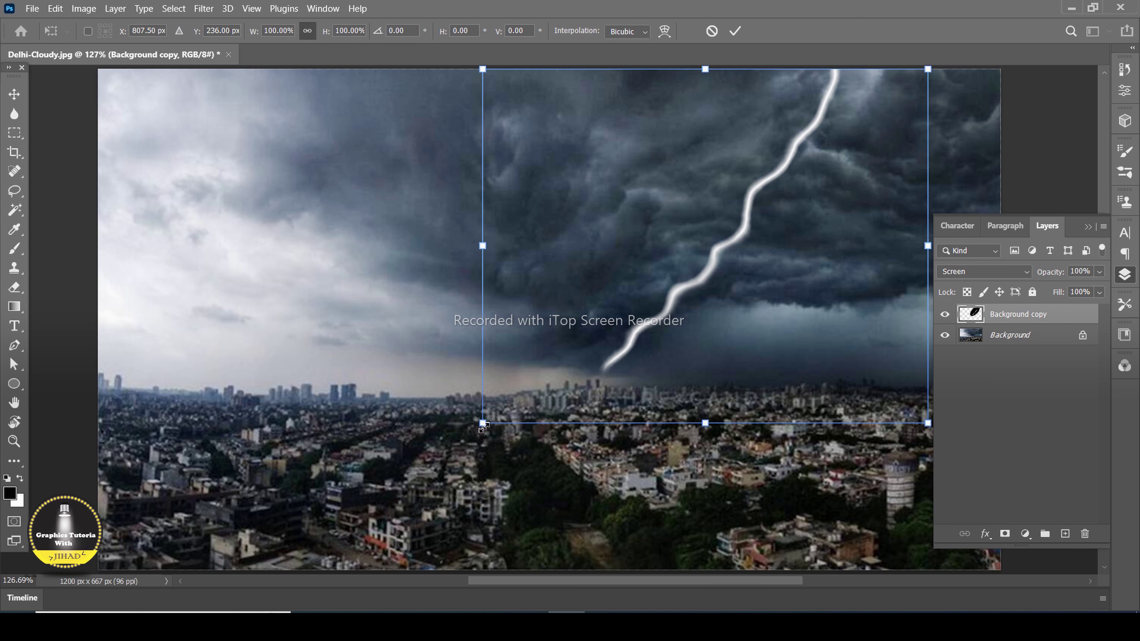
{"action": "mouse_move", "coordinate": [483, 424]}
{"action": "left_mouse_down"}
{"action": "mouse_move", "coordinate": [473, 425]}
{"action": "mouse_move", "coordinate": [485, 423]}
{"action": "left_mouse_up"}
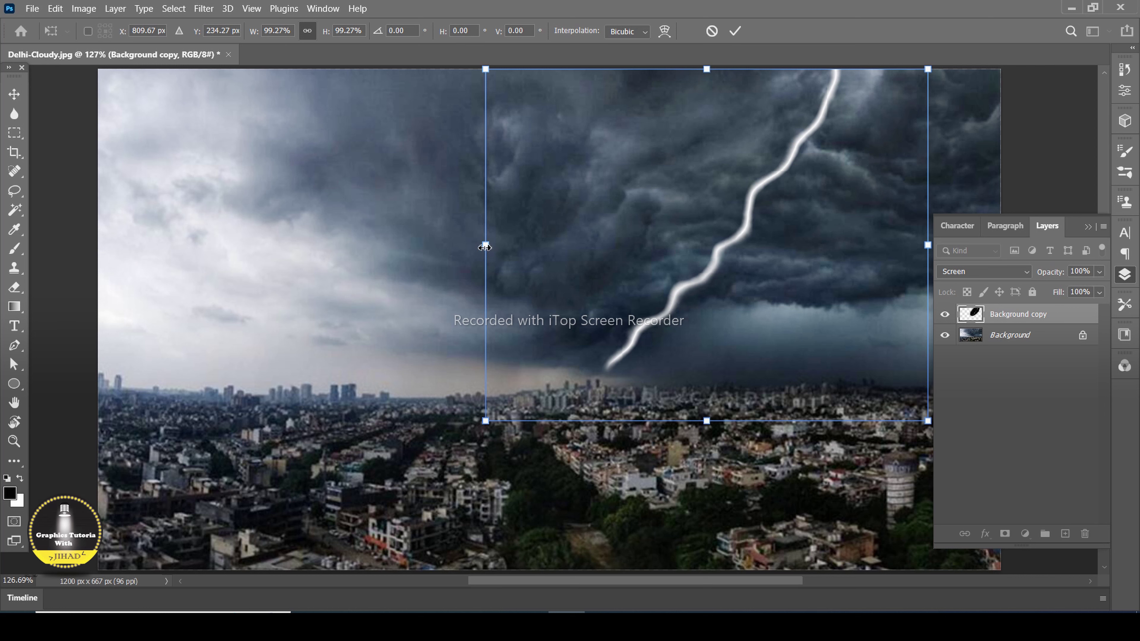
{"action": "mouse_move", "coordinate": [485, 246]}
{"action": "left_mouse_down"}
{"action": "mouse_move", "coordinate": [456, 246]}
{"action": "mouse_move", "coordinate": [474, 246]}
{"action": "left_mouse_up"}
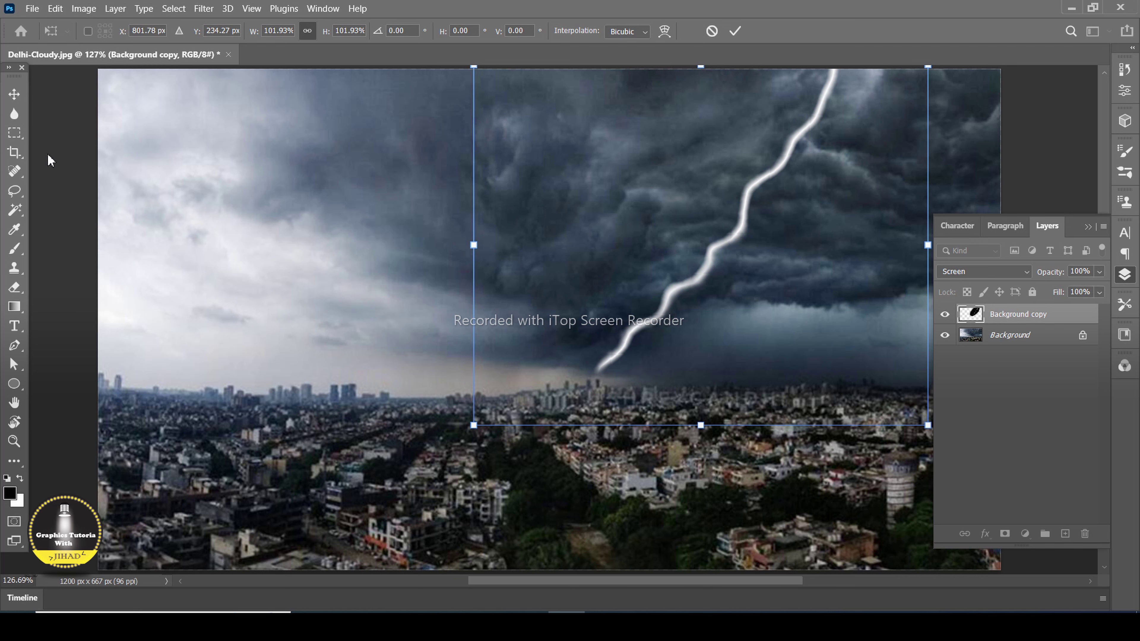
{"action": "key", "text": "Return"}
Step: Merge a duplicate of the Background copy layer, softened with a 9.0-pixel Gaussian Blur, back into that layer
{"action": "mouse_move", "coordinate": [992, 314]}
{"action": "left_mouse_down"}
{"action": "mouse_move", "coordinate": [1038, 453]}
{"action": "mouse_move", "coordinate": [1037, 531]}
{"action": "mouse_move", "coordinate": [1070, 533]}
{"action": "left_mouse_up"}
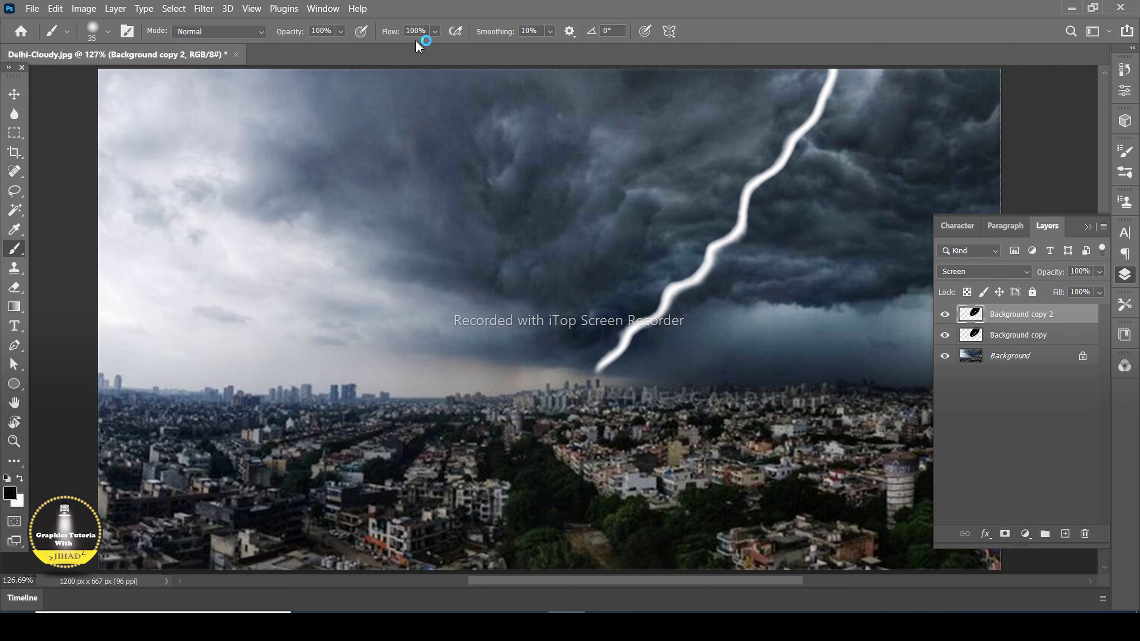
{"action": "left_click", "coordinate": [216, 8]}
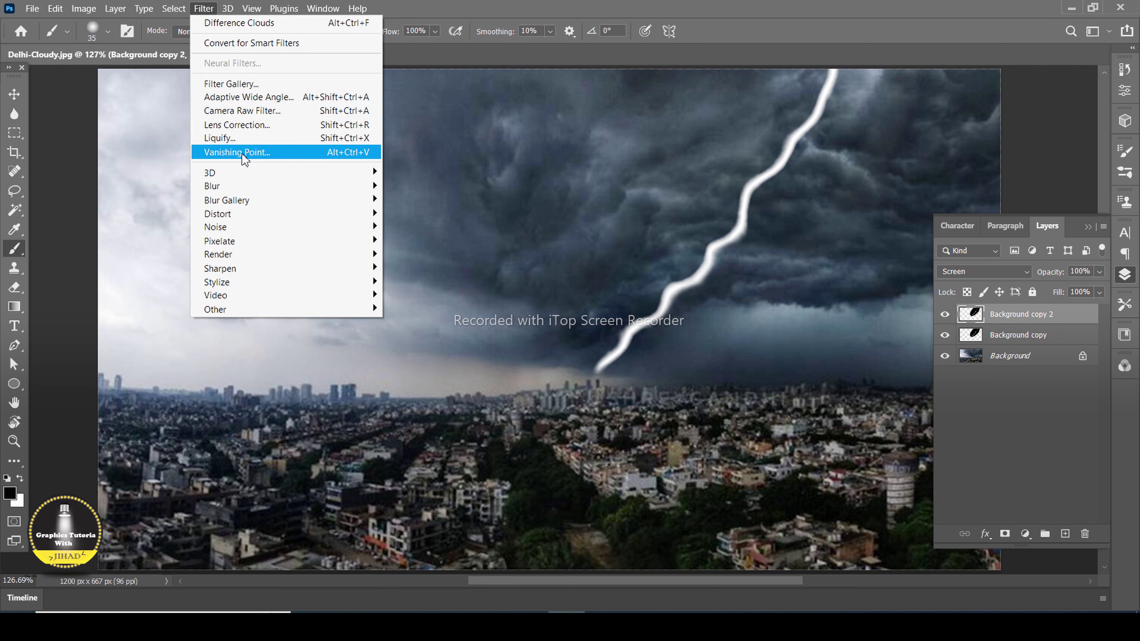
{"action": "mouse_move", "coordinate": [244, 191]}
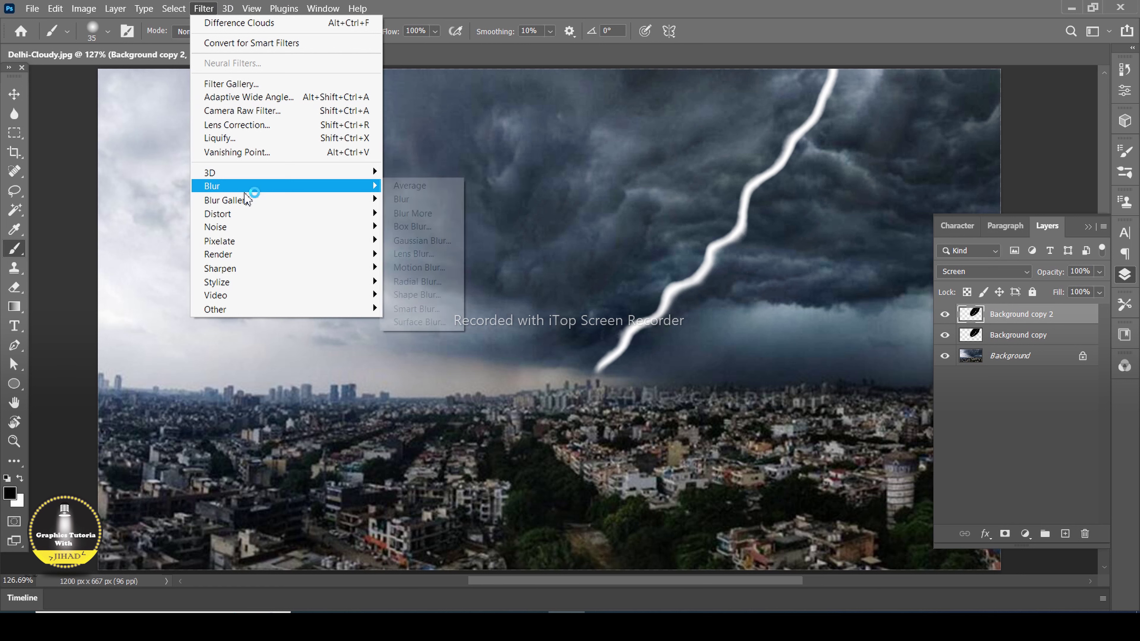
{"action": "left_click", "coordinate": [418, 241]}
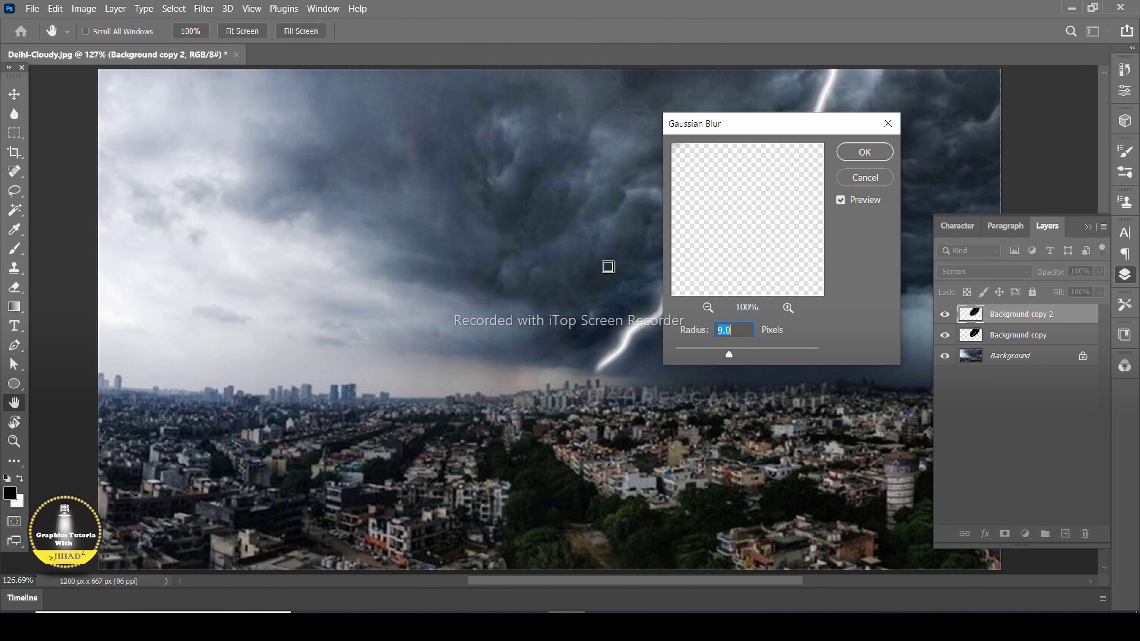
{"action": "left_click", "coordinate": [864, 152]}
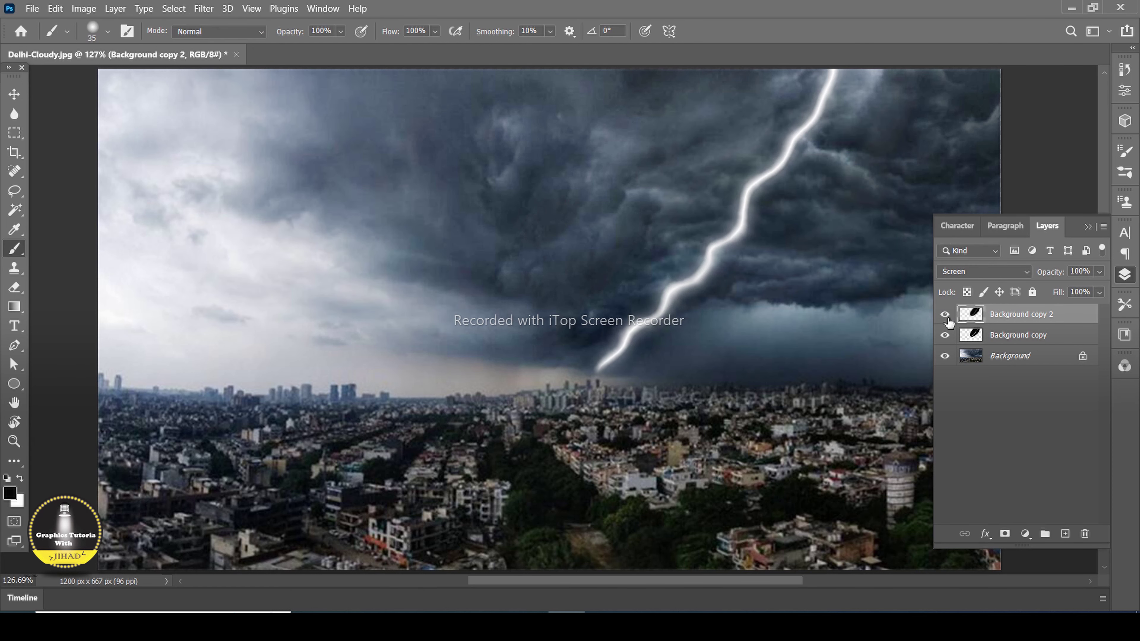
{"action": "key", "text": "ctrl+e"}
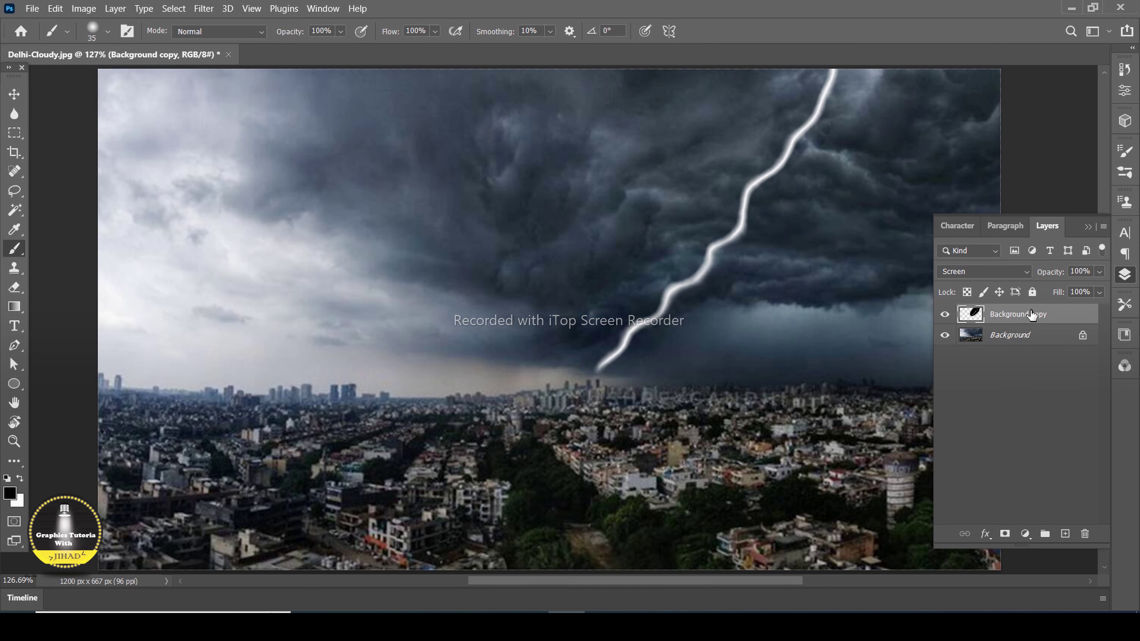
Step: Duplicate the Background copy layer twice and merge the two duplicates into one layer
{"action": "key", "text": "ctrl+j"}
{"action": "left_click_drag", "start_coordinate": [1032, 316], "coordinate": [1065, 534]}
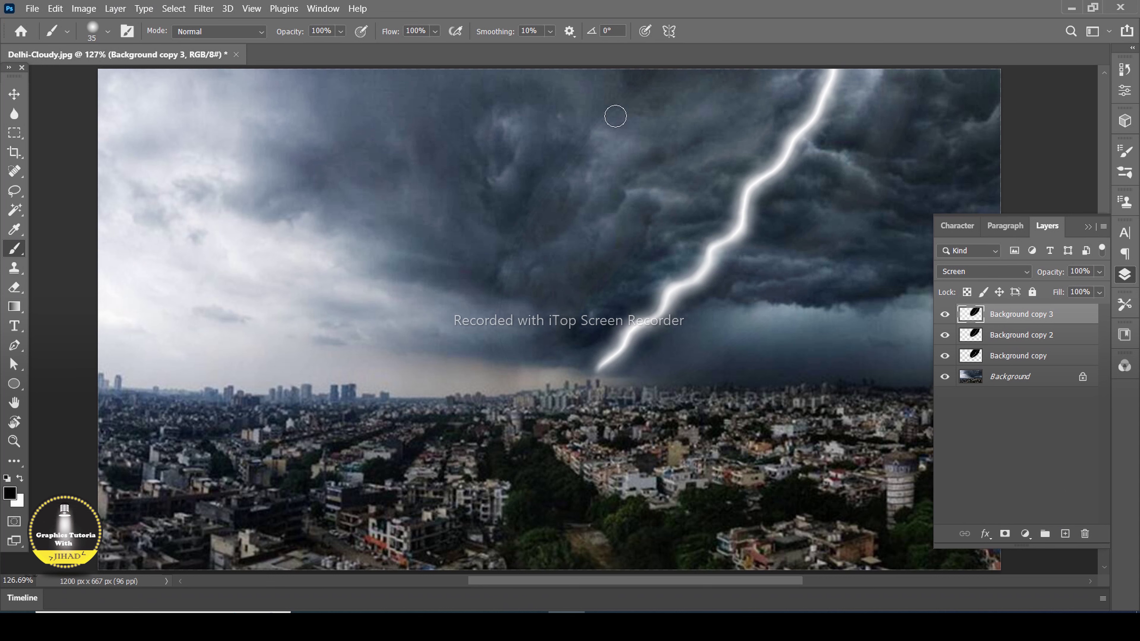
{"action": "left_click", "coordinate": [114, 8]}
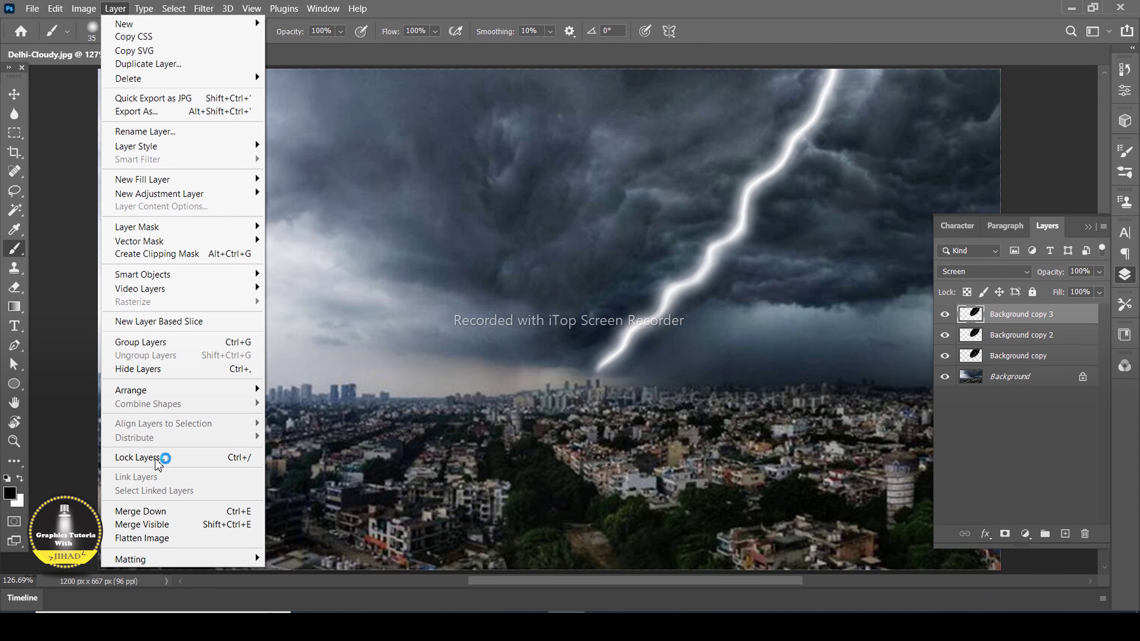
{"action": "left_click", "coordinate": [174, 512]}
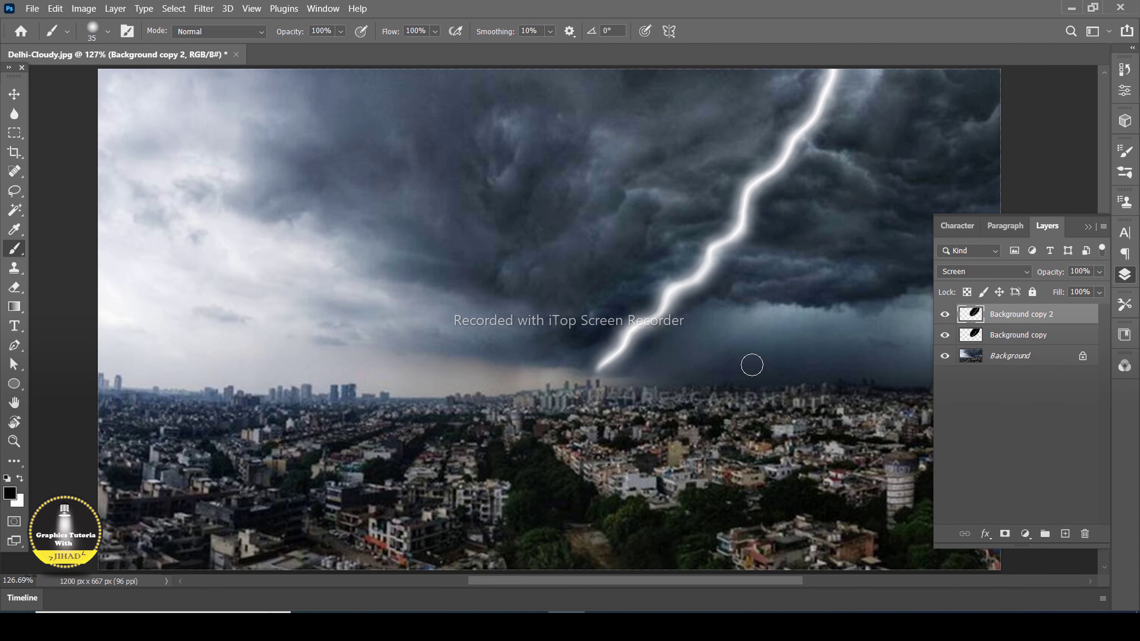
Step: Colorize the Background copy layer using Hue/Saturation with hue 257 and saturation 50
{"action": "left_click", "coordinate": [1037, 335]}
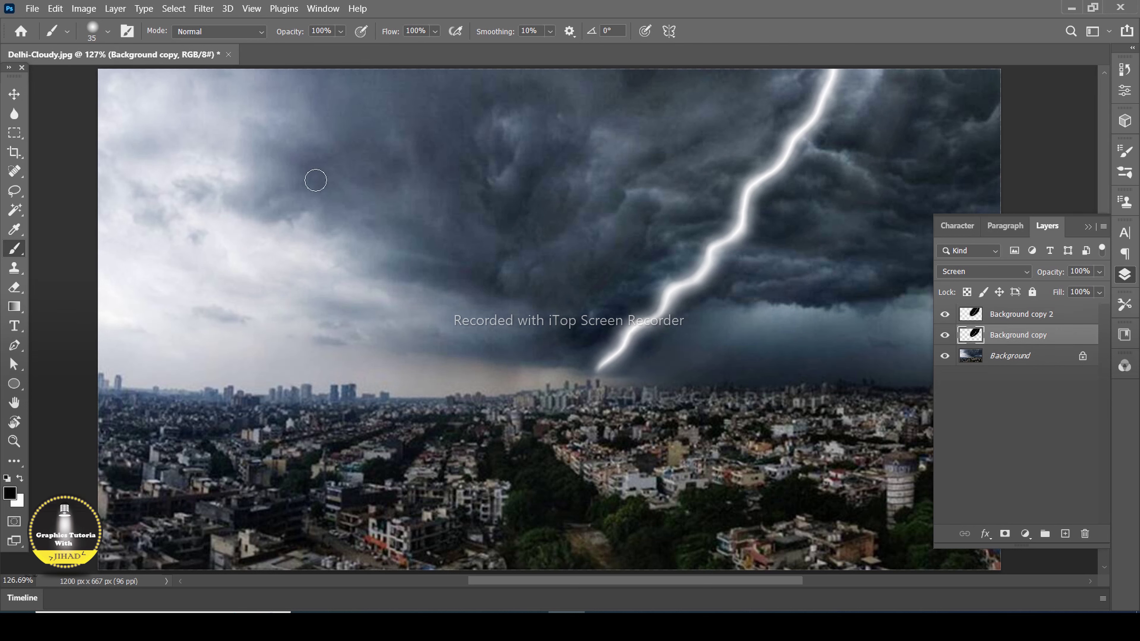
{"action": "left_click", "coordinate": [83, 9]}
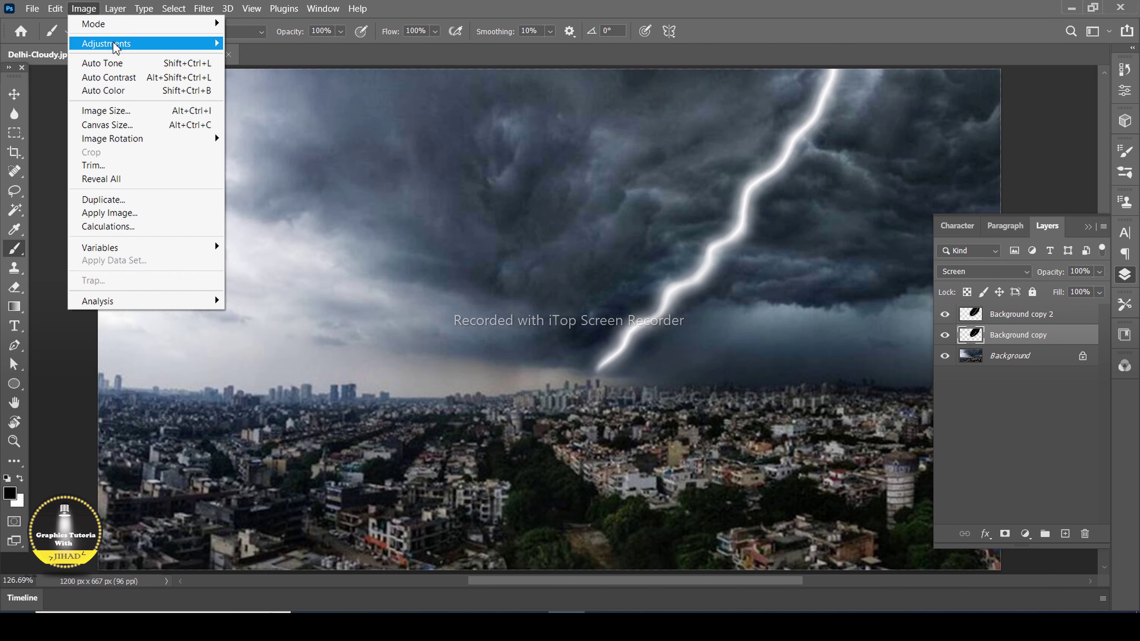
{"action": "mouse_move", "coordinate": [116, 49]}
{"action": "left_click", "coordinate": [268, 118]}
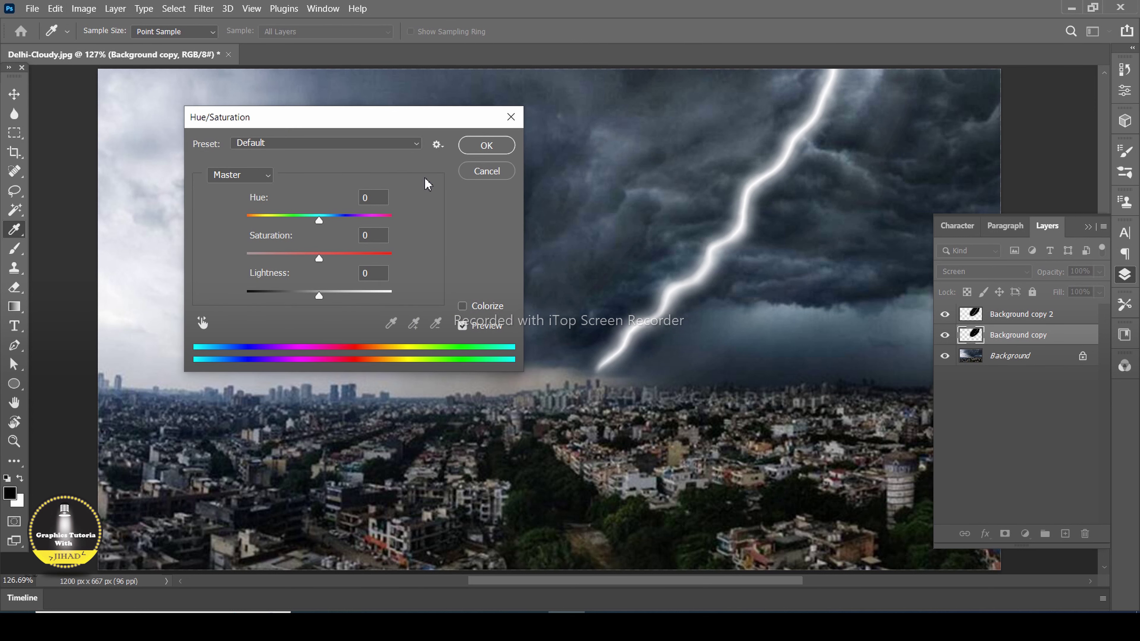
{"action": "left_click", "coordinate": [462, 306]}
{"action": "left_click_drag", "start_coordinate": [378, 201], "coordinate": [355, 196]}
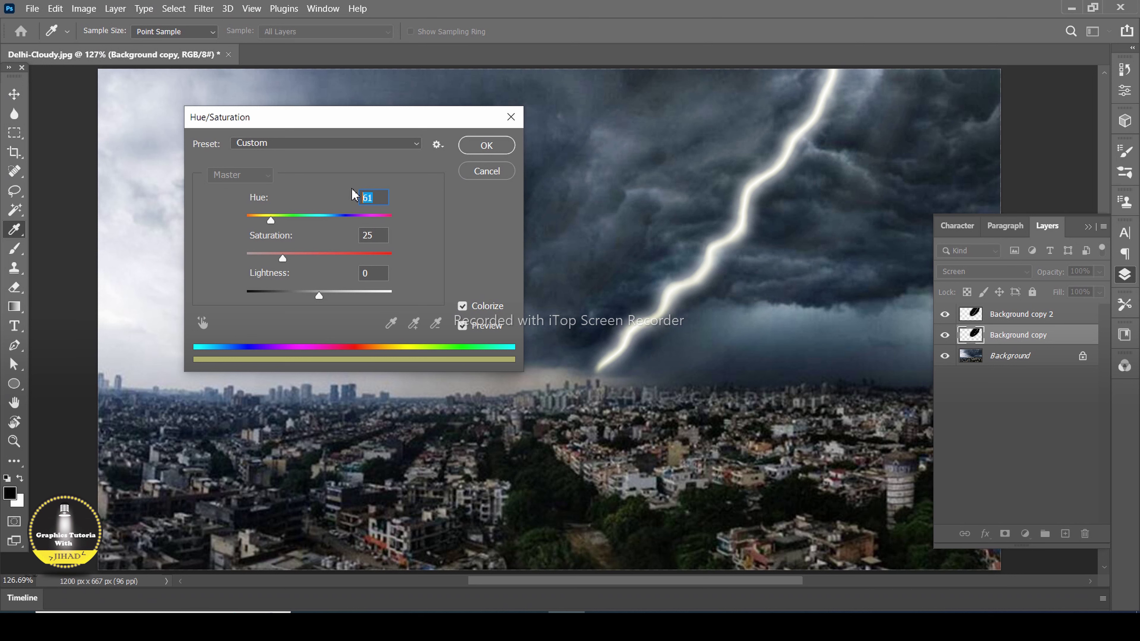
{"action": "type", "text": "257"}
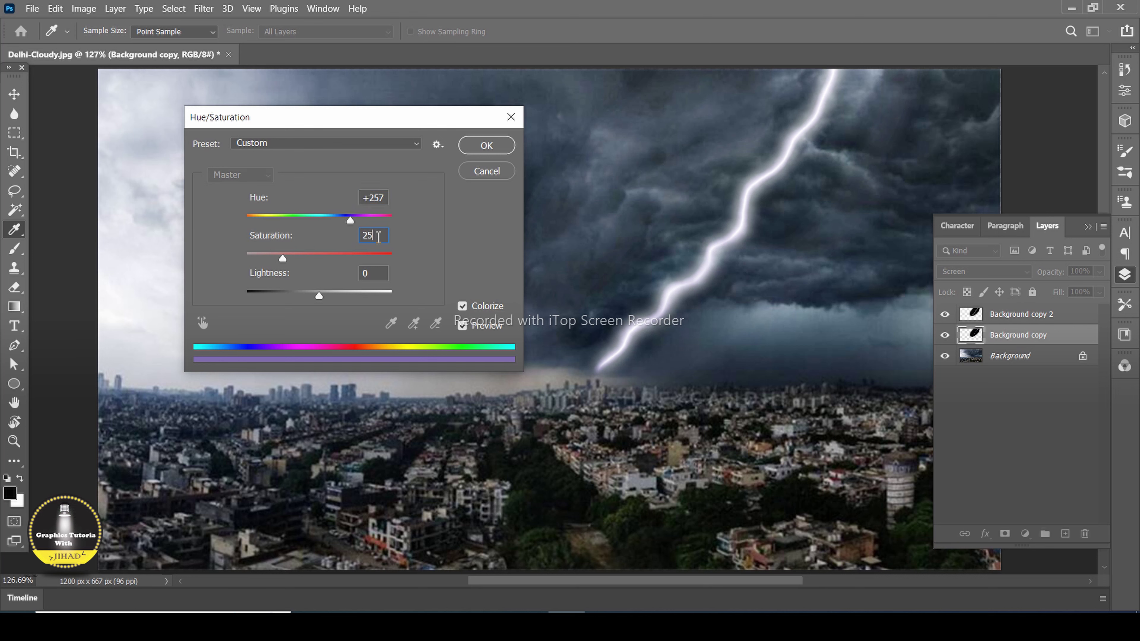
{"action": "key", "text": "BackSpace"}
{"action": "key", "text": "BackSpace"}
{"action": "type", "text": "50"}
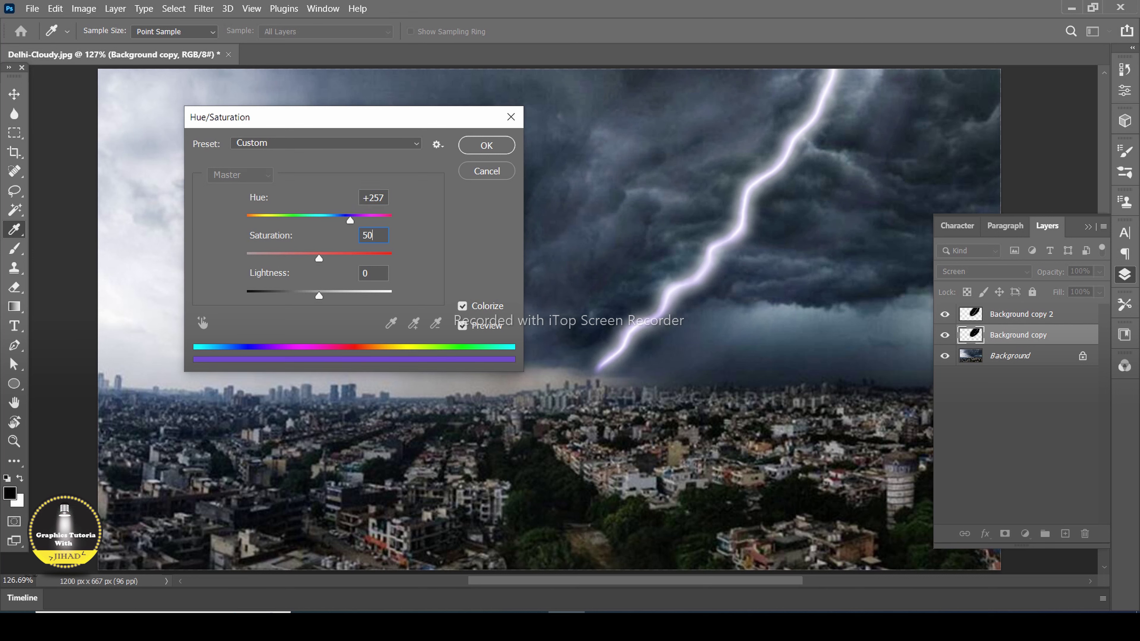
{"action": "left_click", "coordinate": [485, 146]}
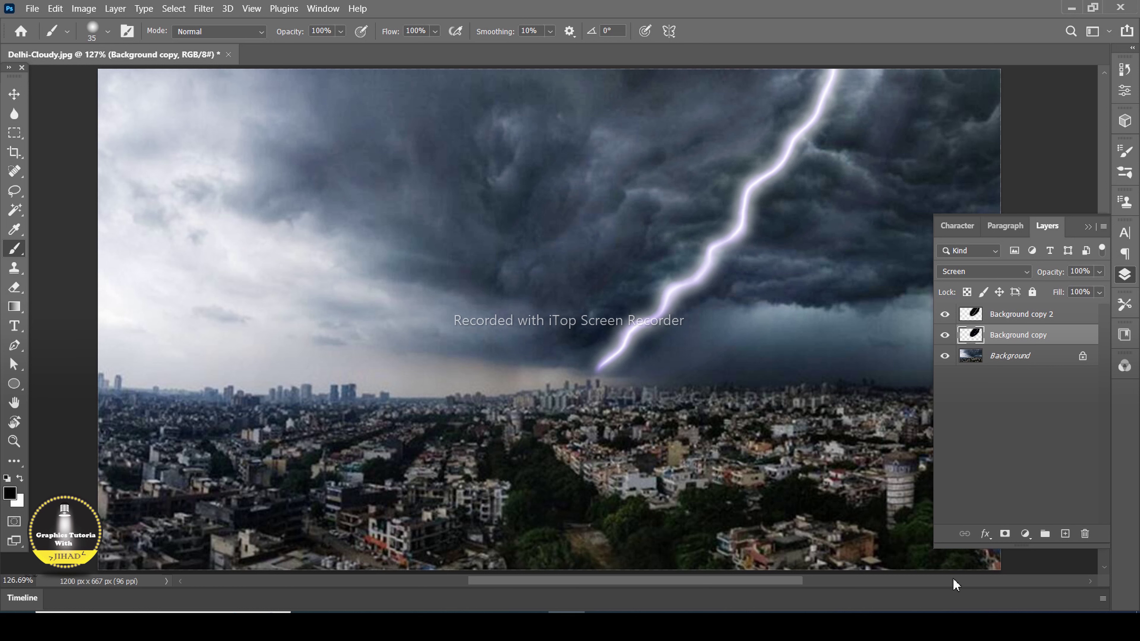
Step: Merge all visible layers into a single Background layer
{"action": "left_click", "coordinate": [1009, 317]}
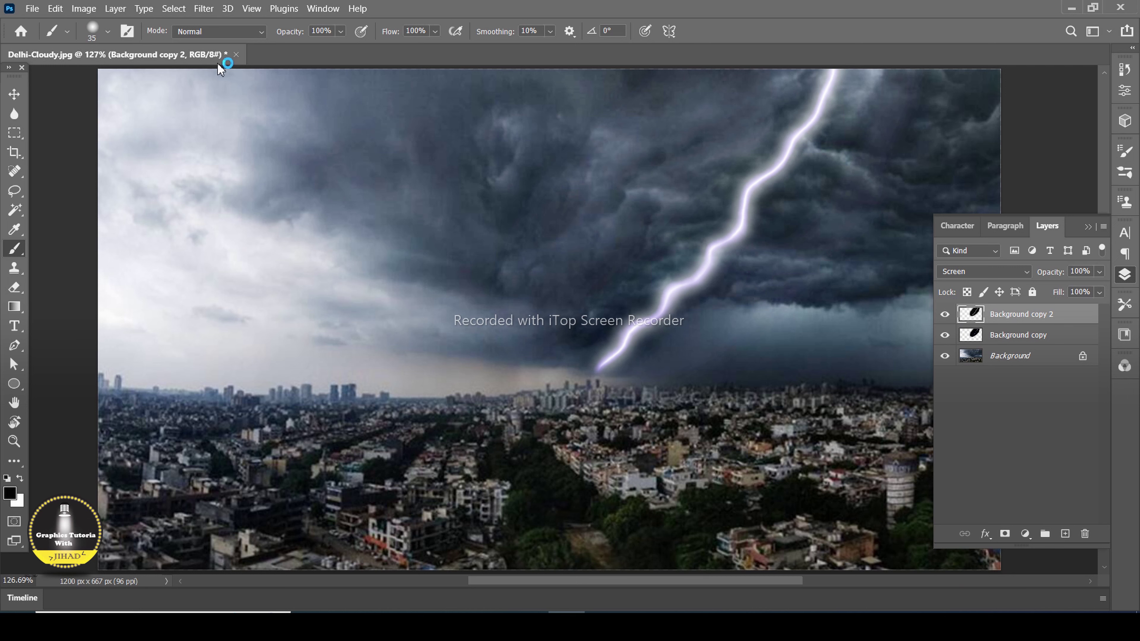
{"action": "left_click", "coordinate": [115, 11]}
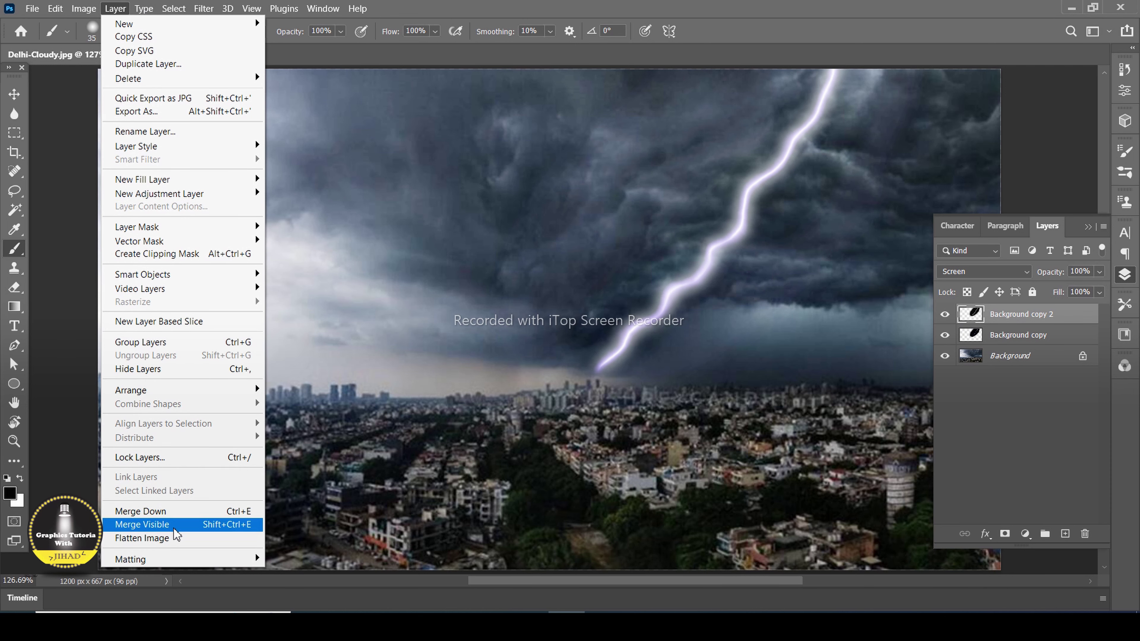
{"action": "left_click", "coordinate": [189, 524]}
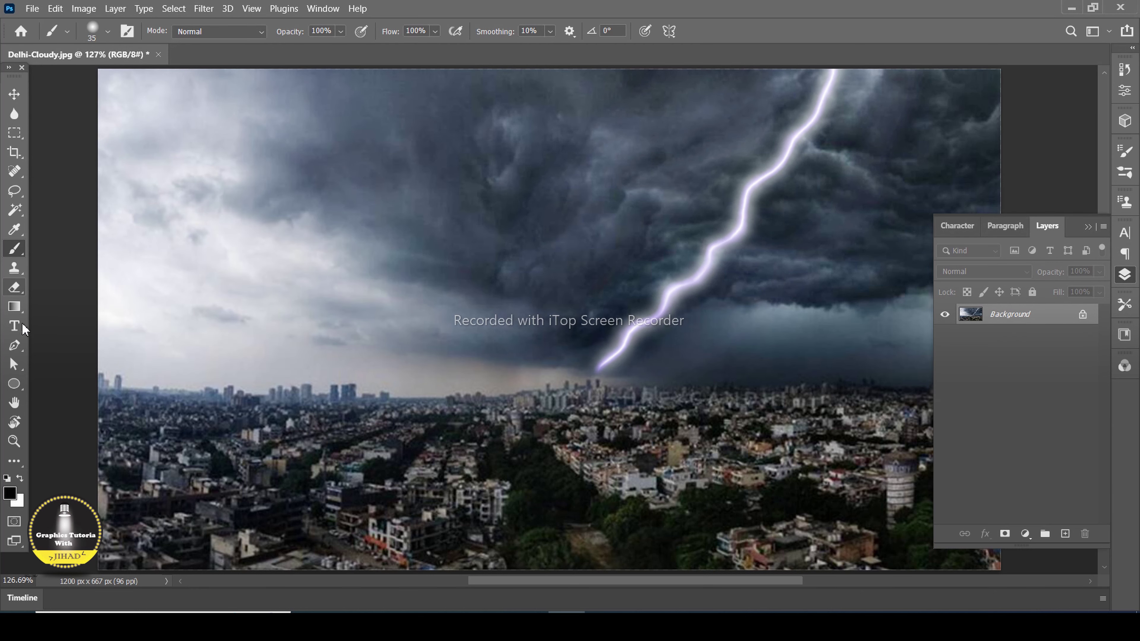
Step: Brighten the lightning bolt from its base to the top of the sky using the Dodge tool, 37 px brush, Highlights range
{"action": "right_click", "coordinate": [15, 249]}
{"action": "left_click", "coordinate": [88, 305]}
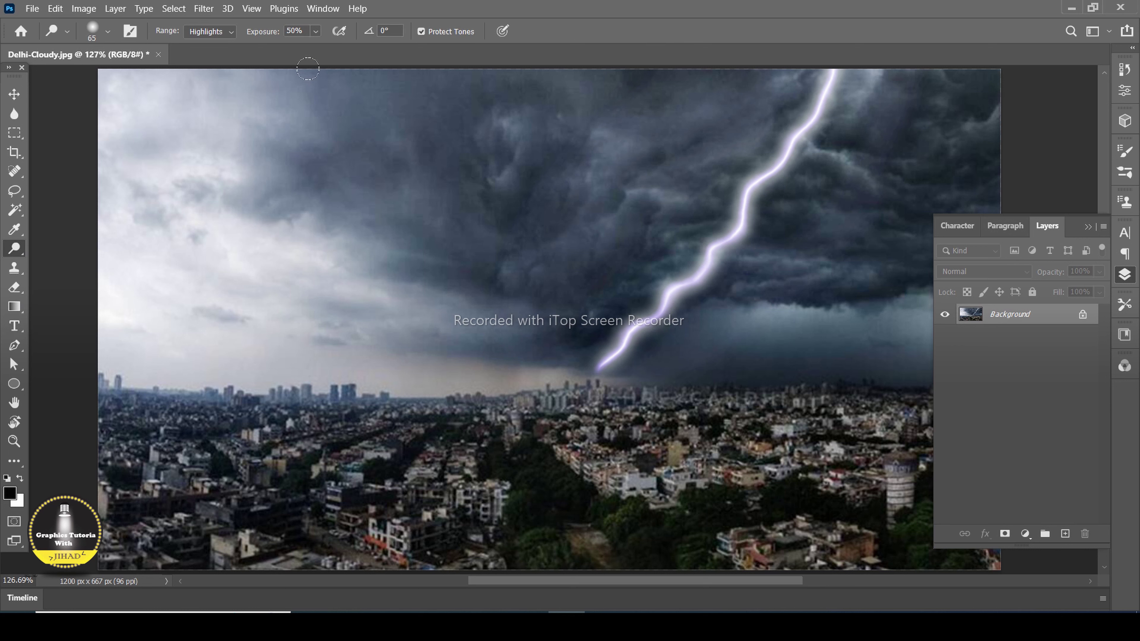
{"action": "left_click", "coordinate": [231, 31]}
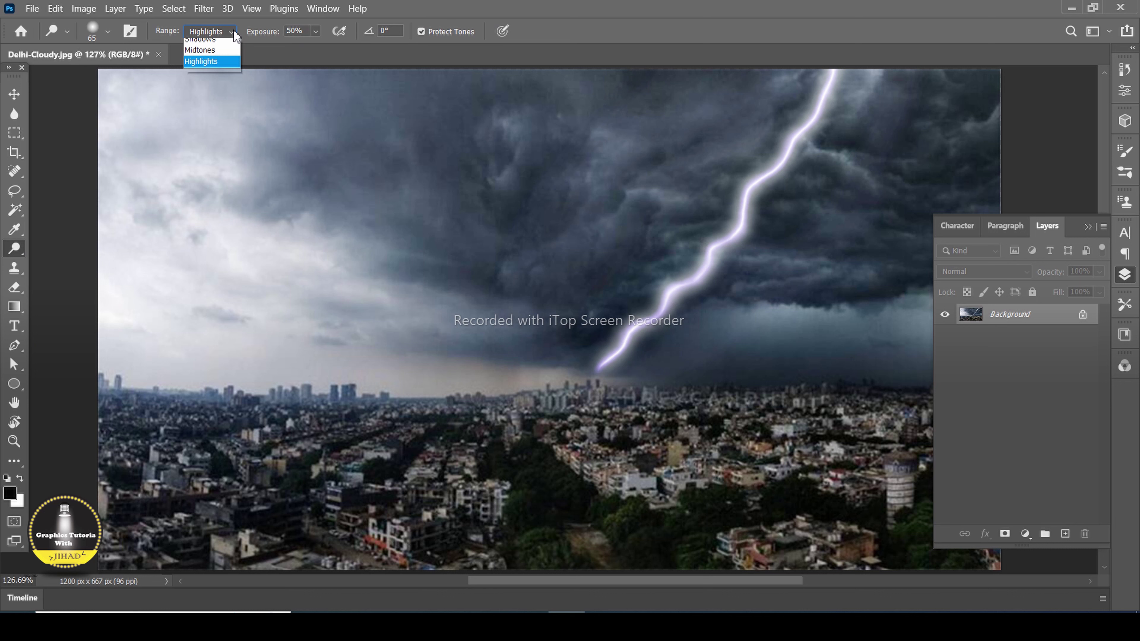
{"action": "left_click", "coordinate": [220, 67]}
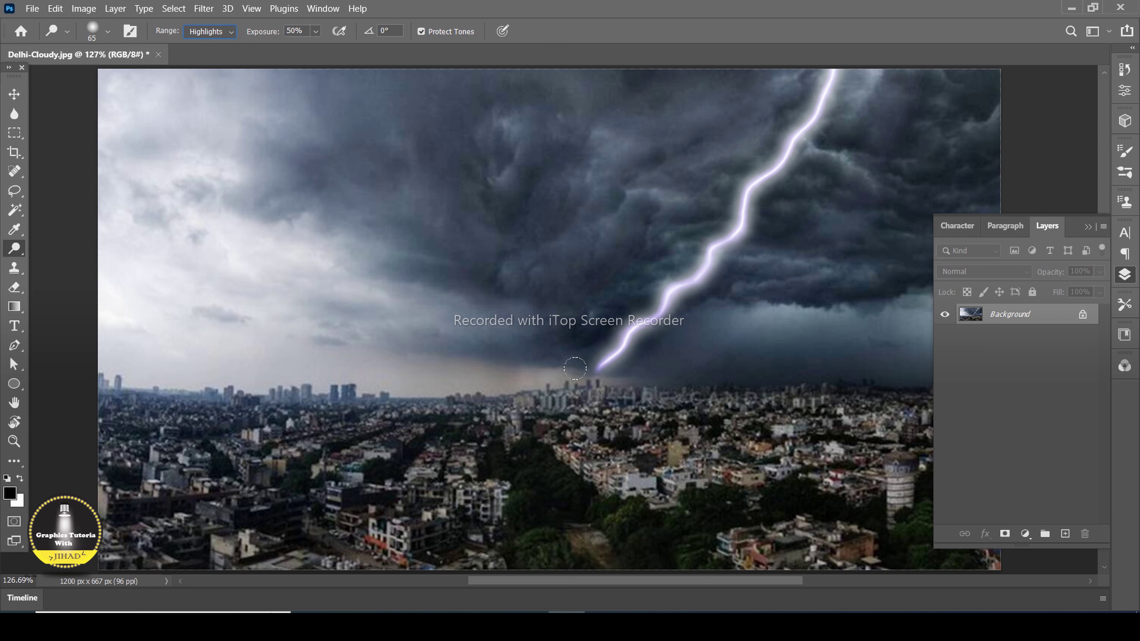
{"action": "left_click", "coordinate": [107, 32]}
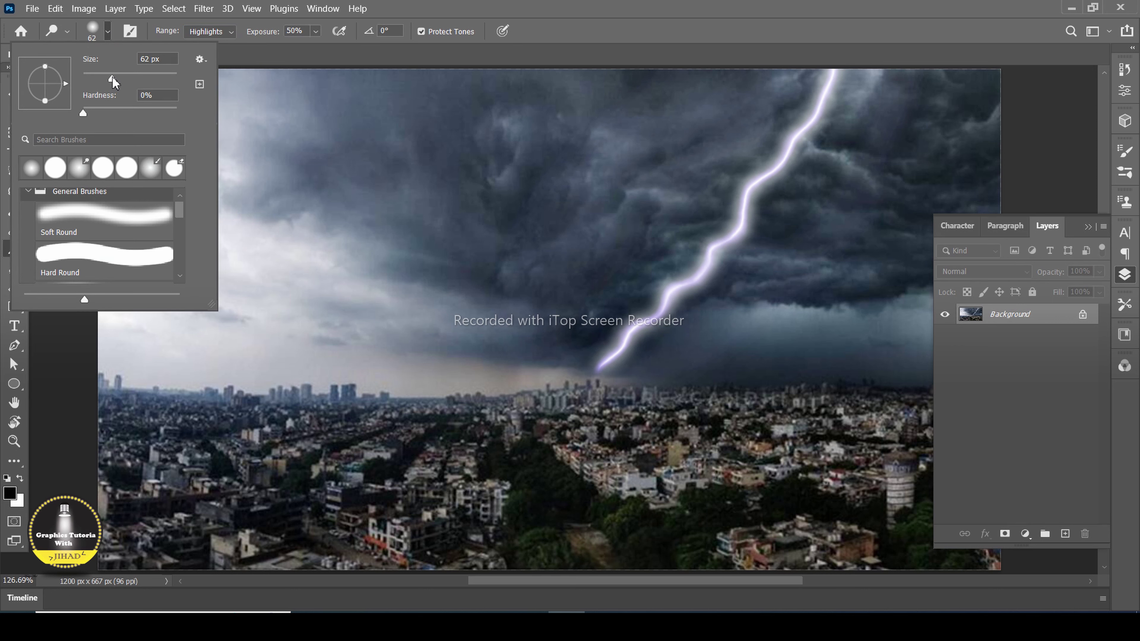
{"action": "left_click_drag", "start_coordinate": [101, 81], "coordinate": [100, 81]}
{"action": "mouse_move", "coordinate": [588, 372]}
{"action": "left_mouse_down"}
{"action": "mouse_move", "coordinate": [618, 377]}
{"action": "mouse_move", "coordinate": [597, 372]}
{"action": "mouse_move", "coordinate": [622, 338]}
{"action": "mouse_move", "coordinate": [736, 235]}
{"action": "mouse_move", "coordinate": [741, 198]}
{"action": "mouse_move", "coordinate": [830, 88]}
{"action": "left_mouse_up"}
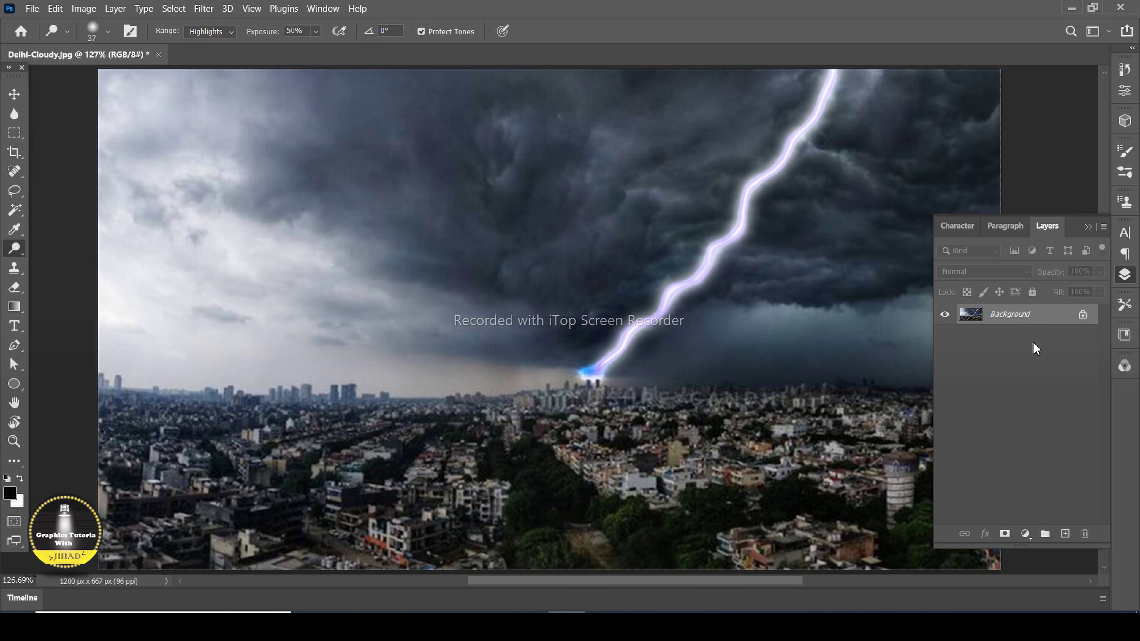
Step: Unlock the Background layer, rename it Lighting, and collapse the layer list
{"action": "left_click", "coordinate": [1083, 314]}
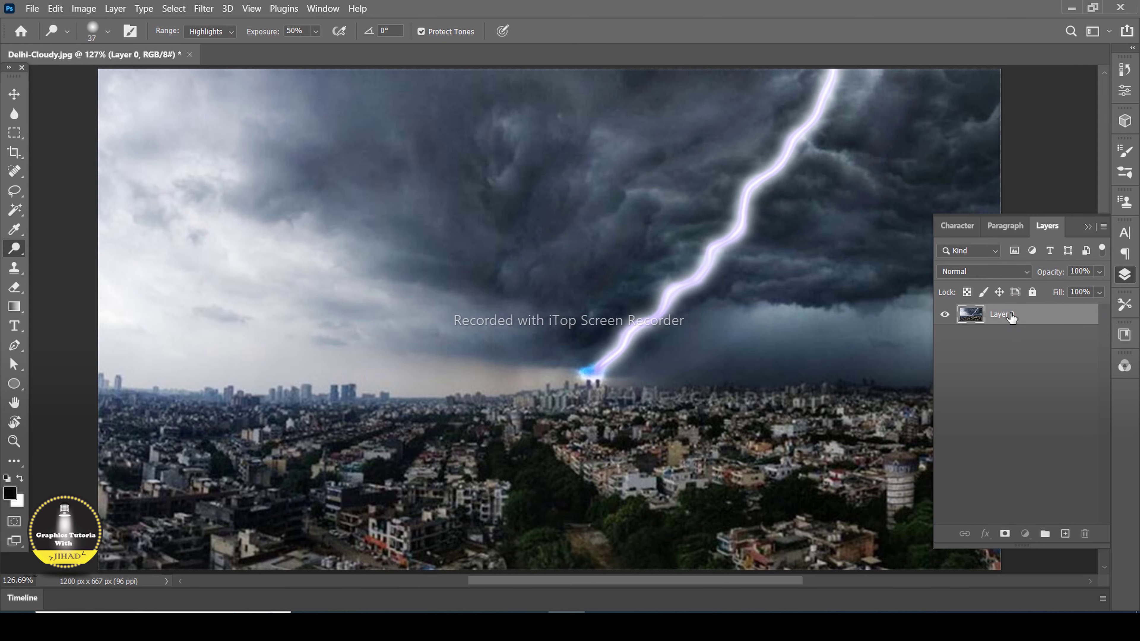
{"action": "double_click", "coordinate": [1014, 314]}
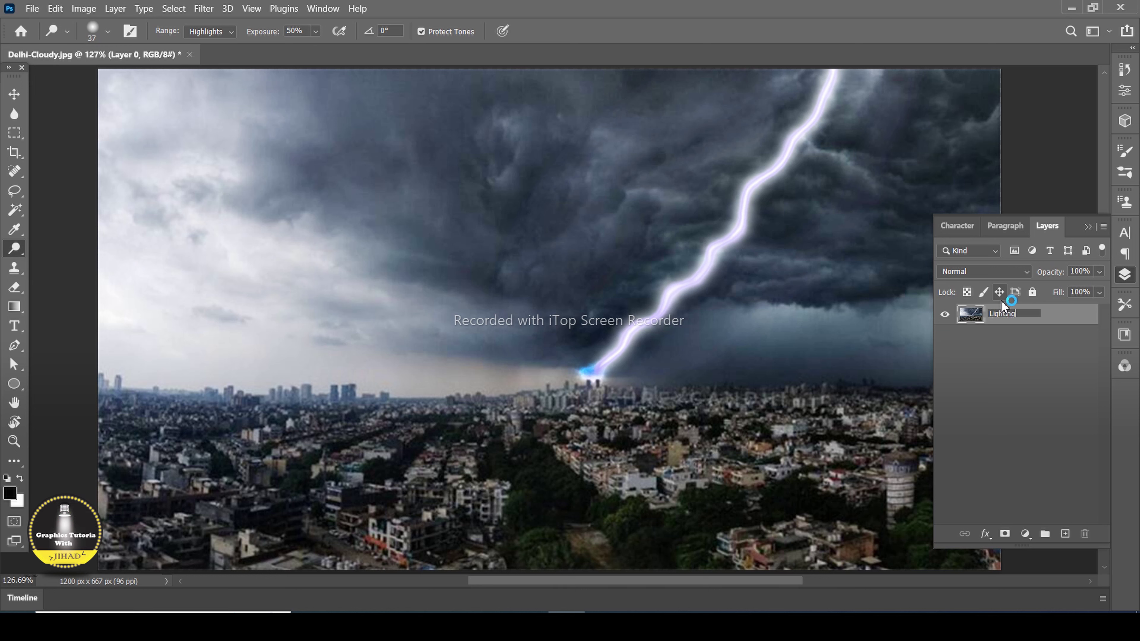
{"action": "key", "text": "Return"}
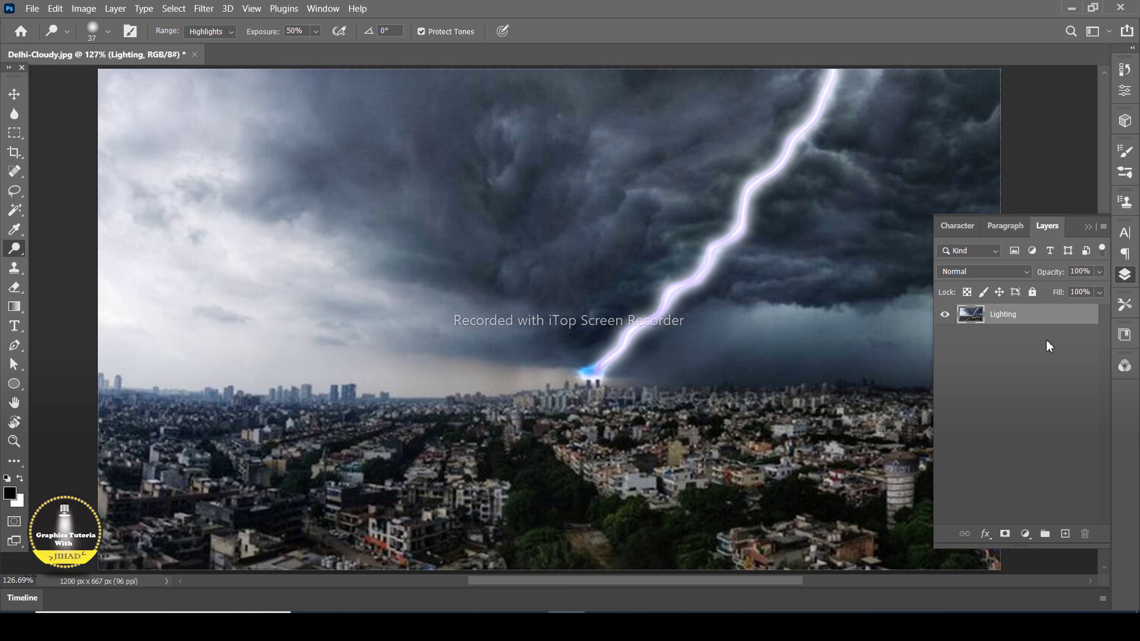
{"action": "left_click", "coordinate": [1088, 226]}
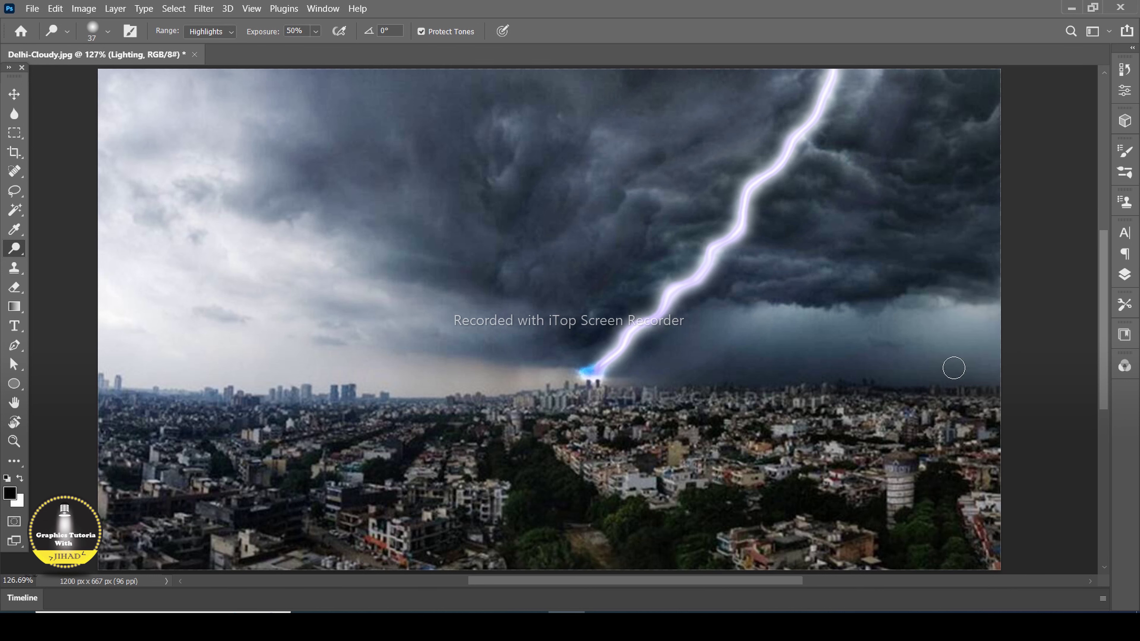